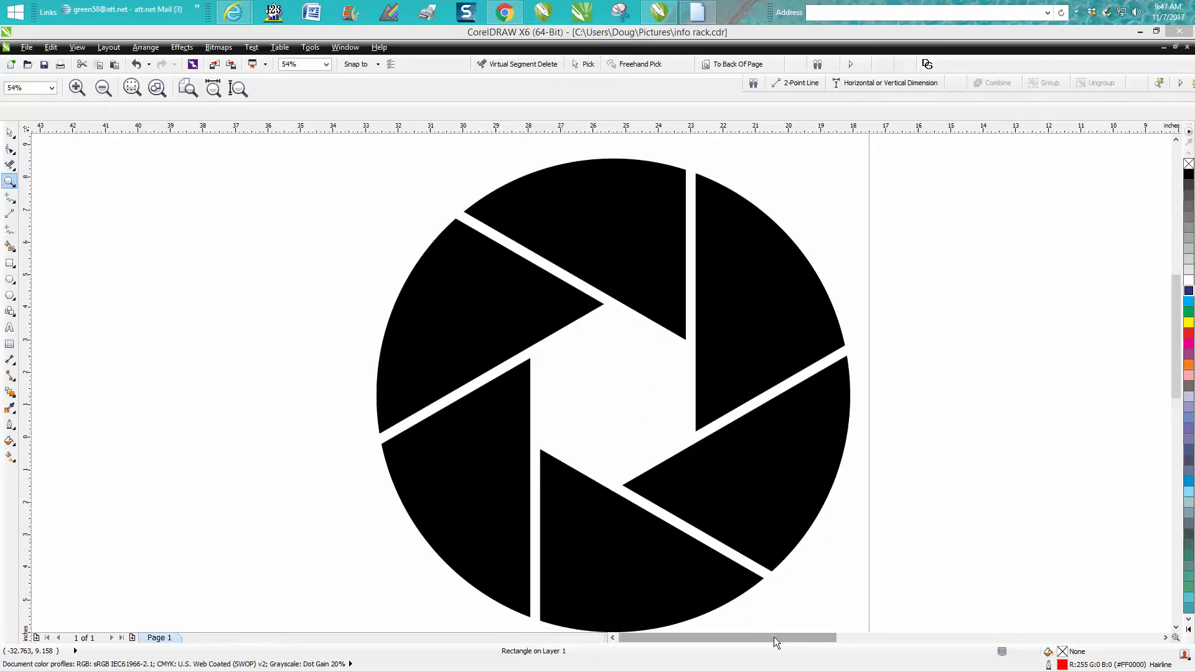
Step: Try moving the large red circle away from the hexagon, and undo the move
drag(774, 637, 834, 633)
scroll(755, 563, down, 2)
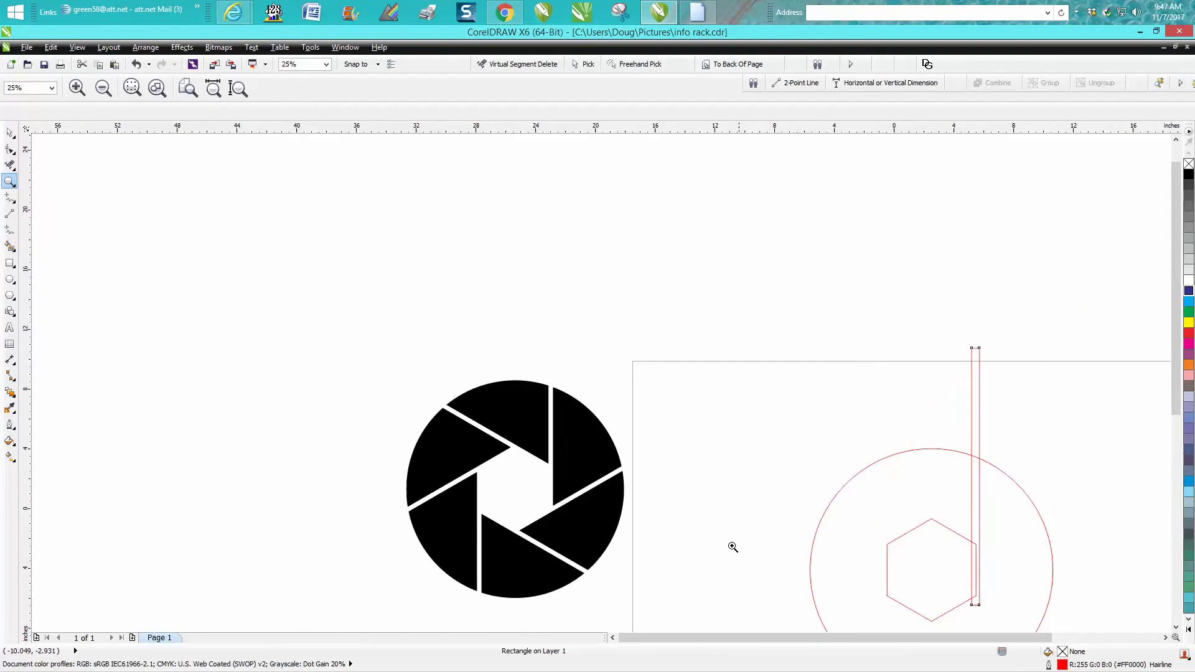
right_click(741, 550)
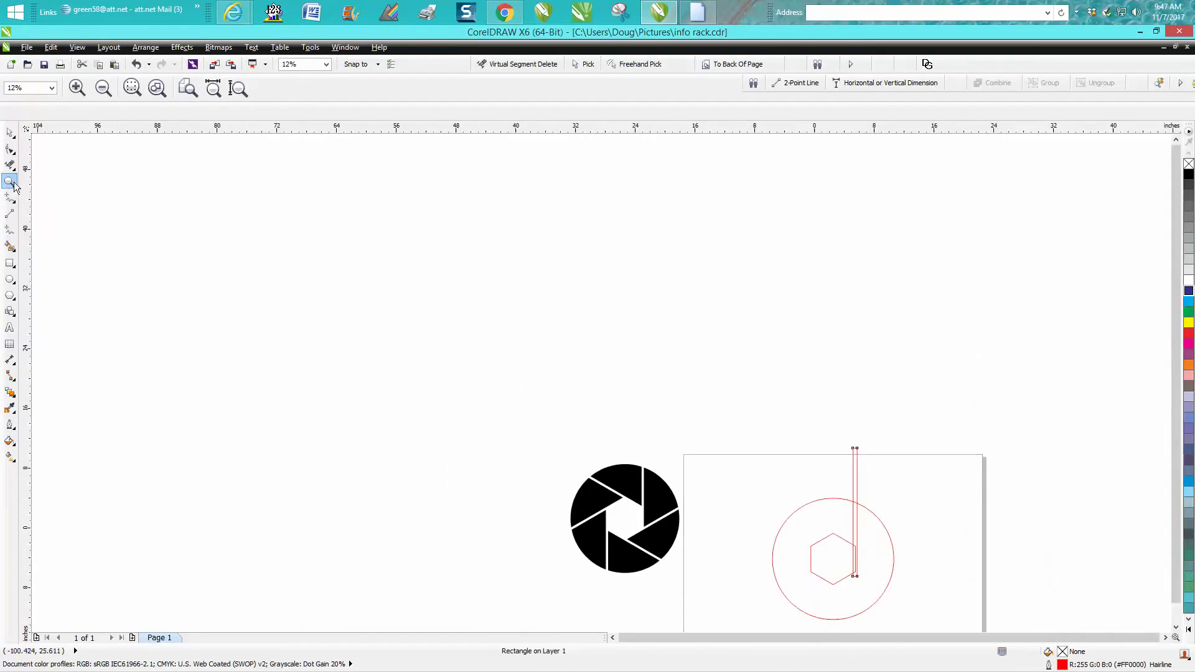
drag(768, 456, 960, 643)
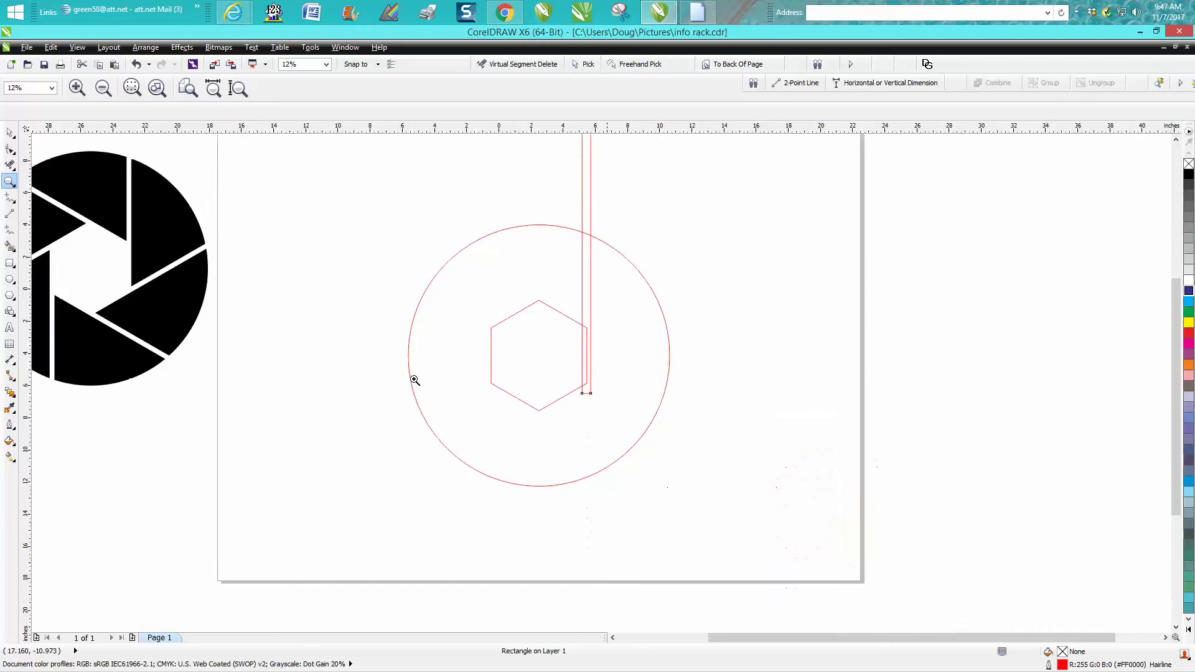
click(10, 132)
click(336, 167)
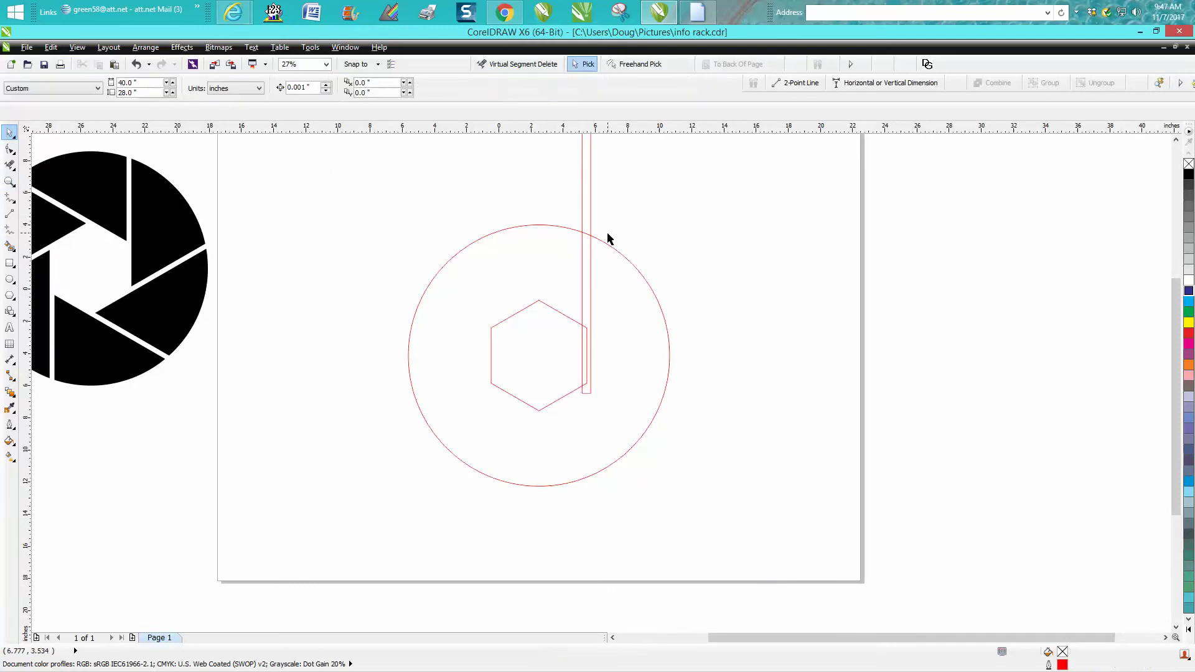
click(564, 228)
drag(564, 228, 736, 241)
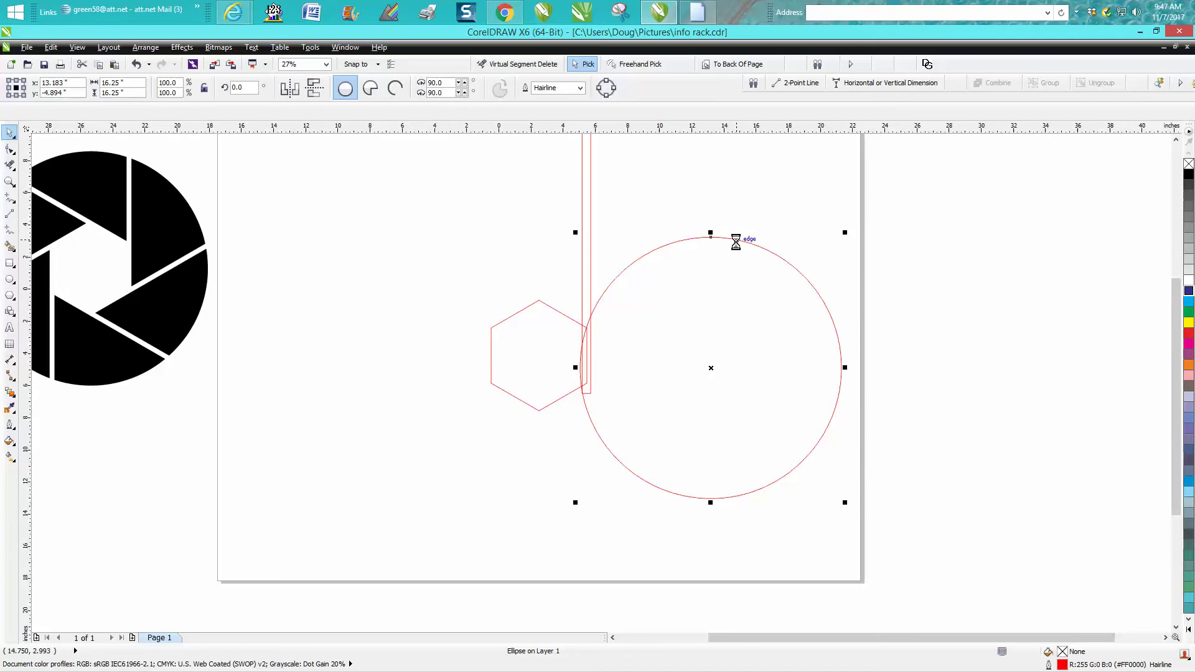
key(ctrl+z)
Step: Try moving the hexagon out of the circle's centre, and undo the move
click(567, 316)
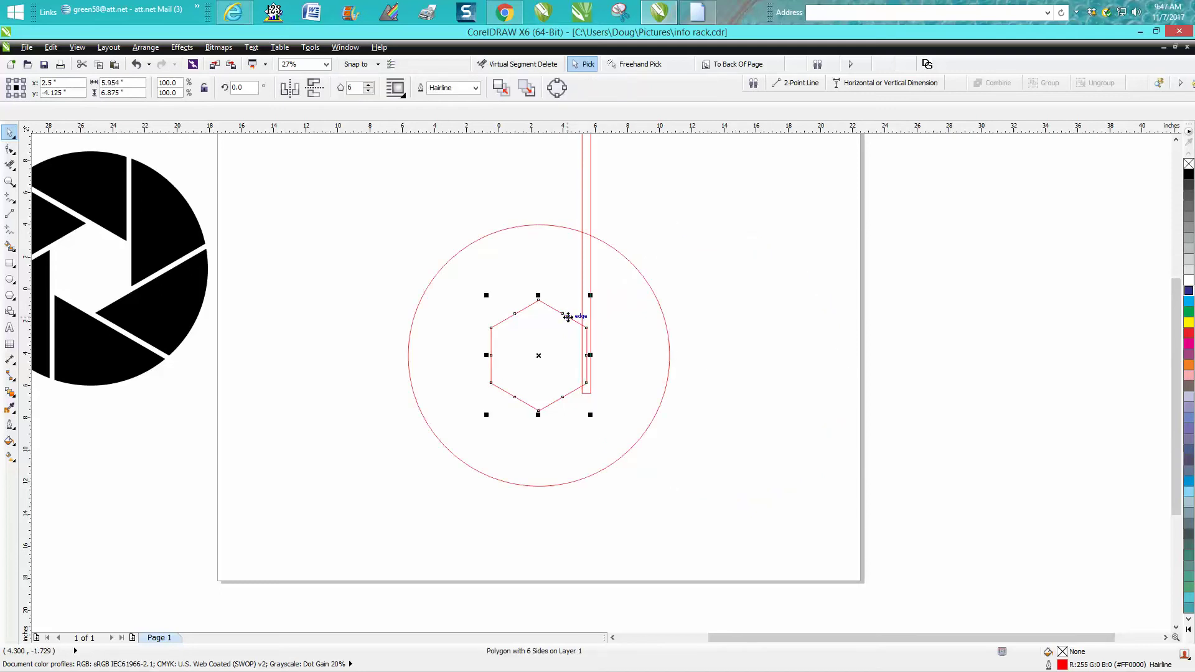
drag(567, 317, 686, 308)
key(ctrl+z)
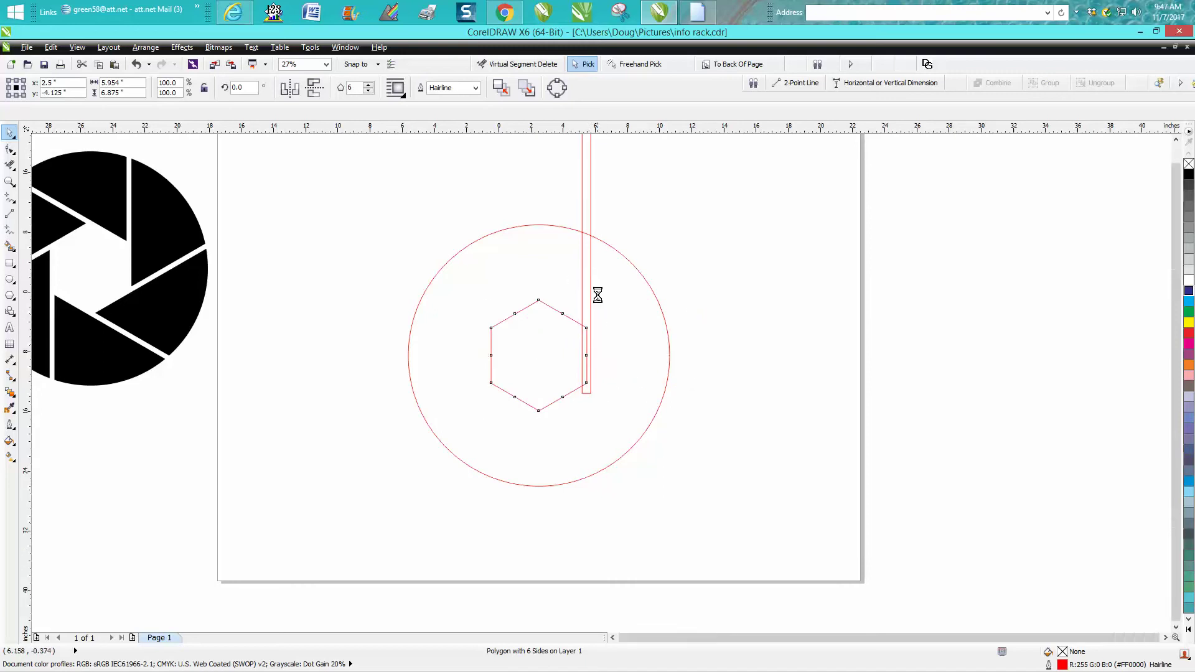
Step: Duplicate the tall narrow rectangle straight up about 3.7 inches so the copy's lower end sits just past the hexagon's upper-right corner
scroll(598, 303, down, 2)
click(12, 185)
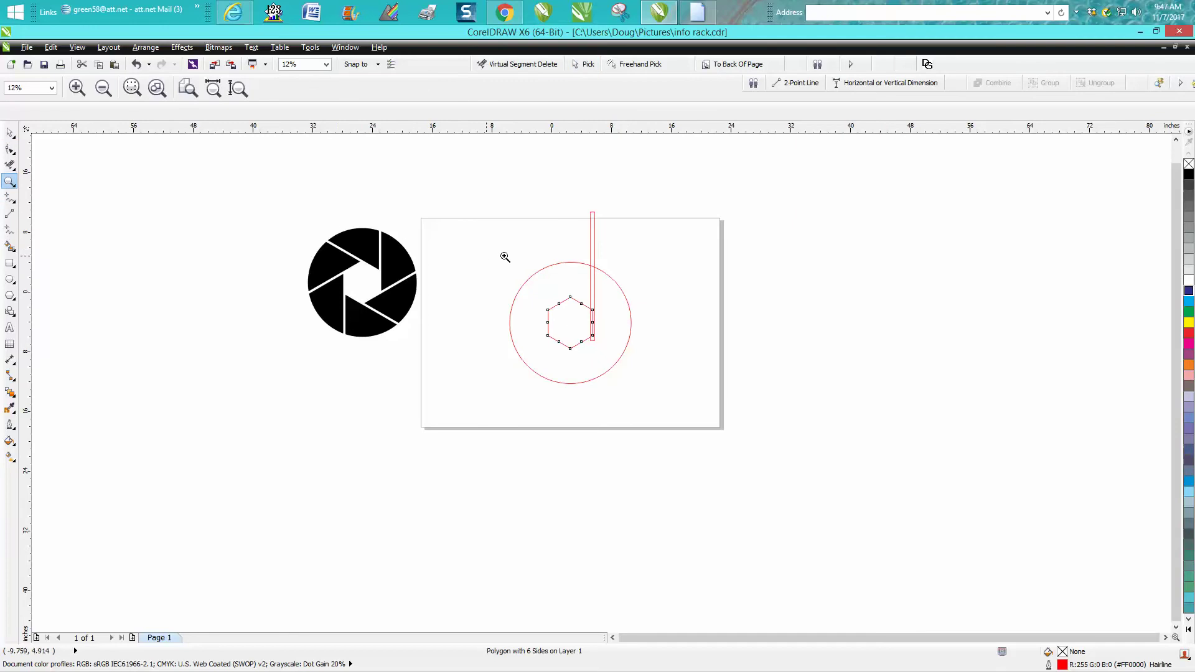
mouse_move(502, 218)
mouse_down()
mouse_move(656, 398)
mouse_move(702, 407)
mouse_up()
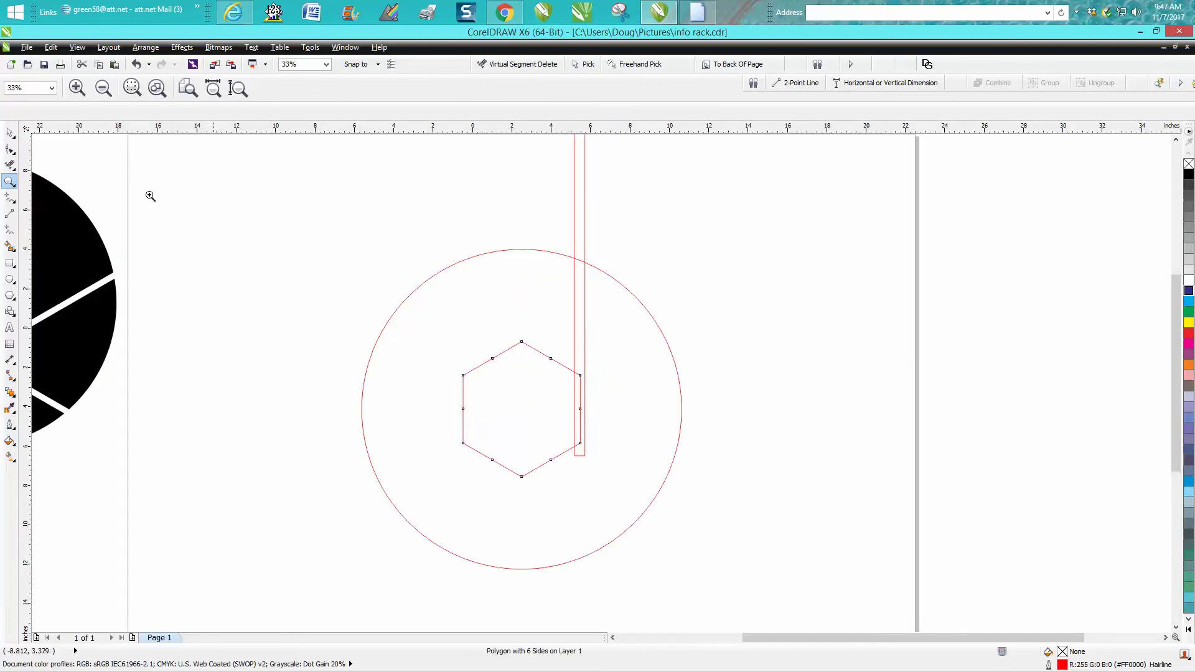
click(9, 132)
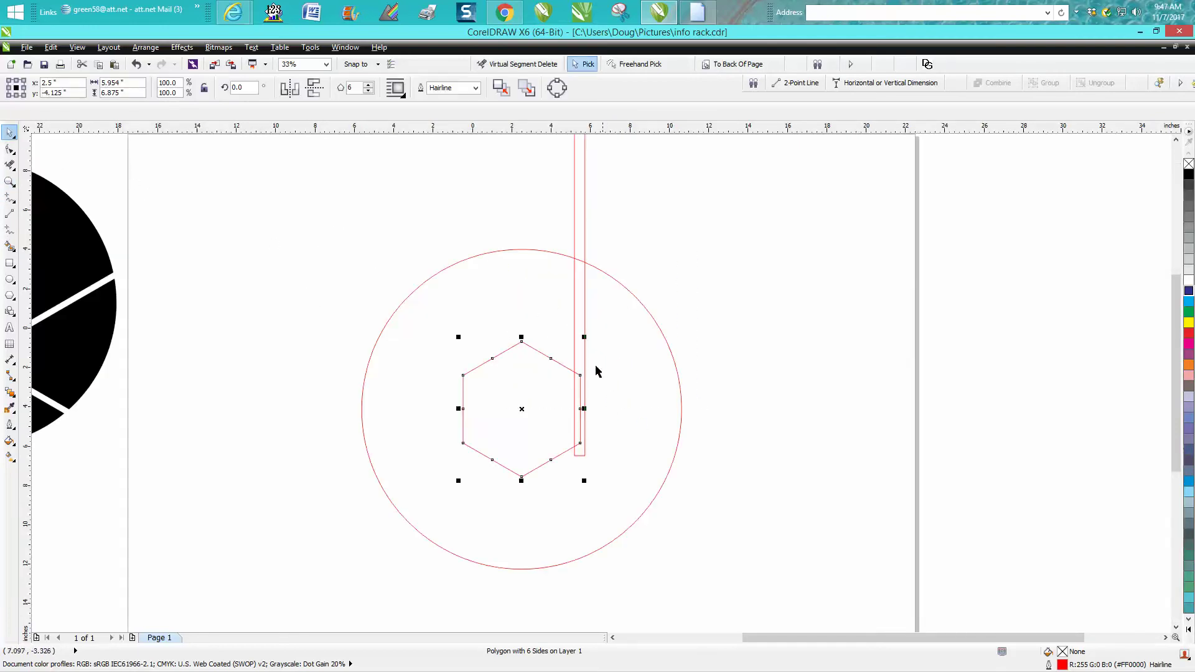
click(585, 322)
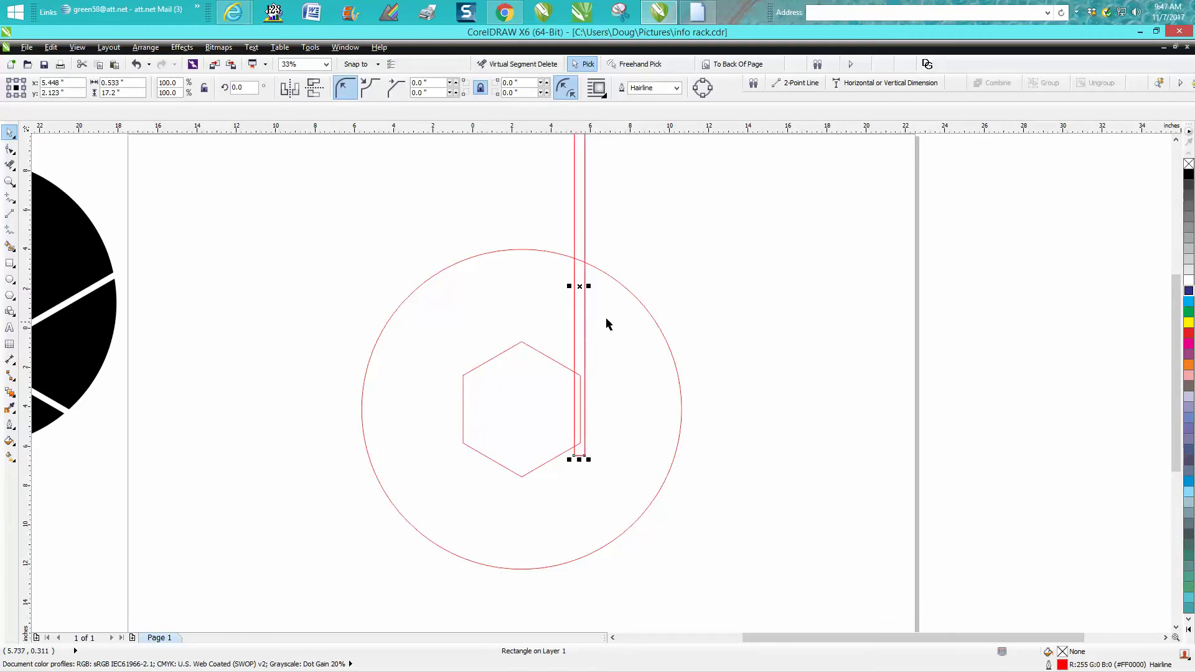
drag(579, 288, 579, 212)
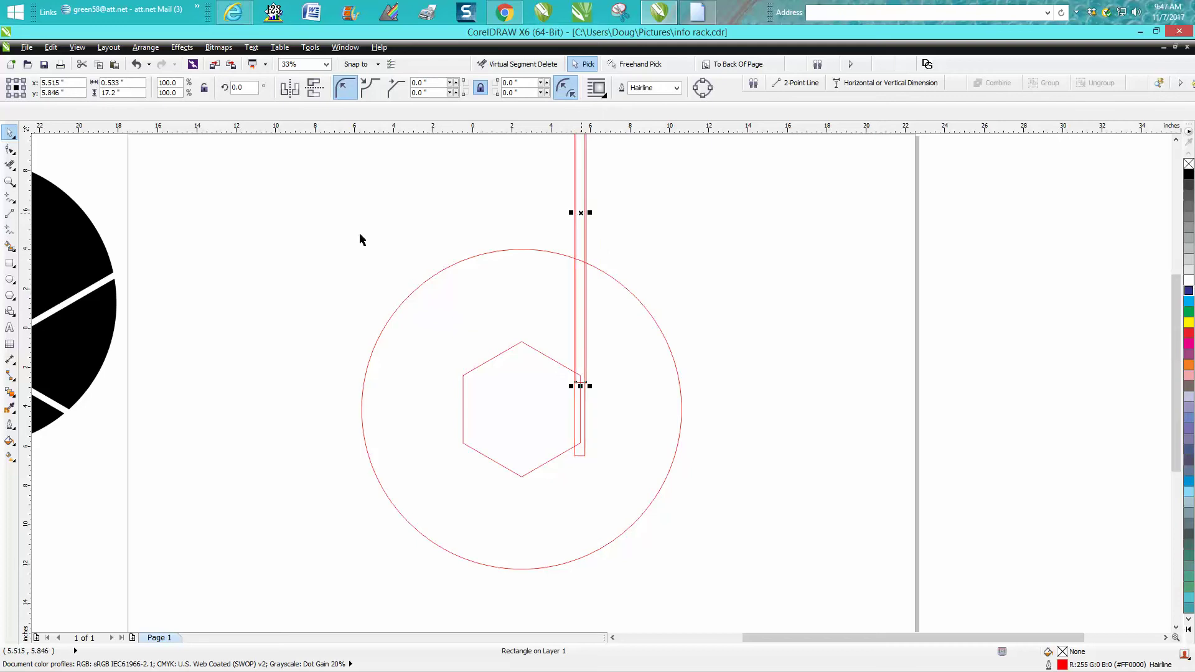
Step: Nudge the copied rectangle sideways until its long edges line up with those of the original rectangle
click(10, 181)
drag(521, 302, 735, 443)
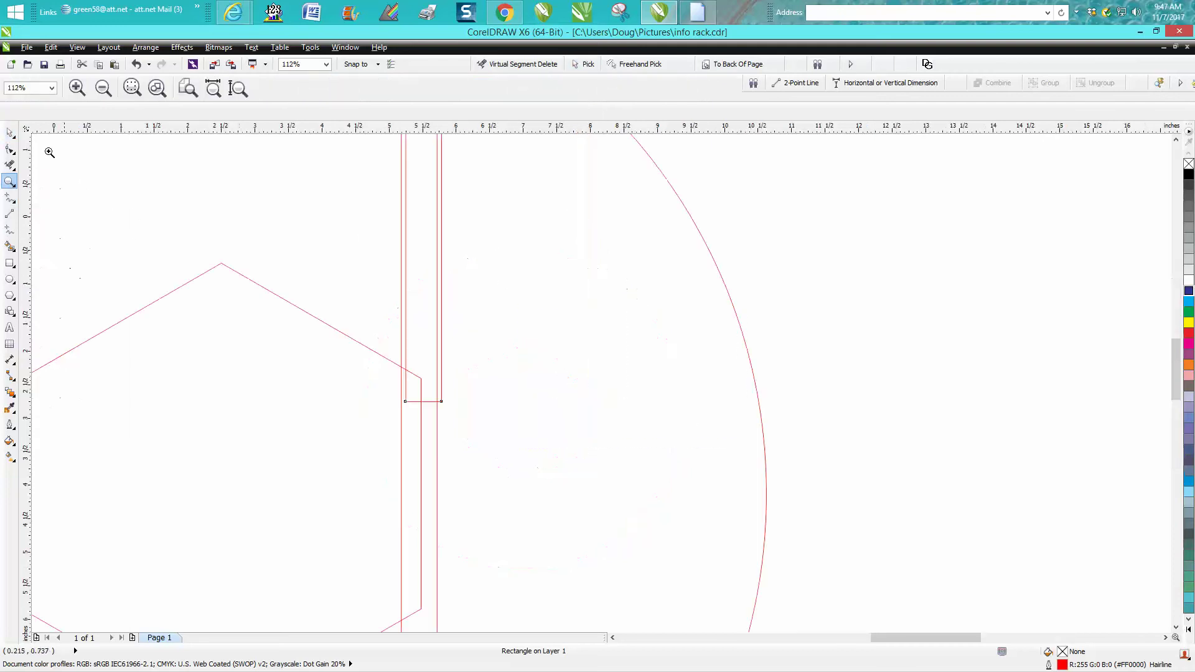
click(12, 133)
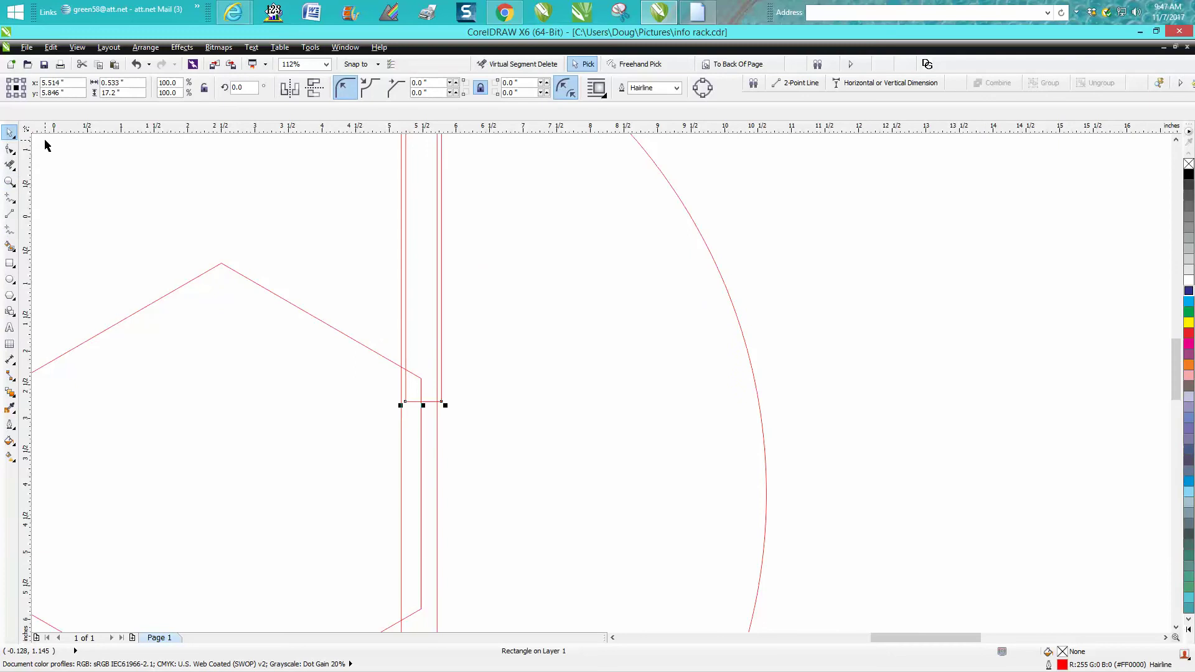
key(ctrl+z)
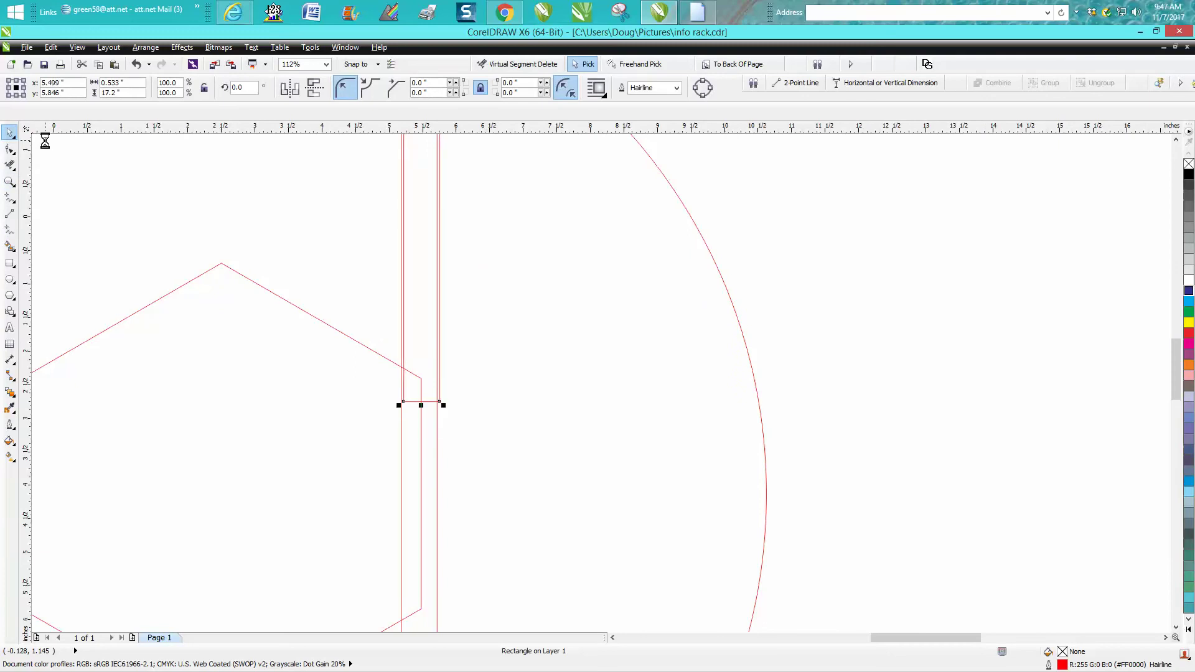
key(Left)
key(Left)
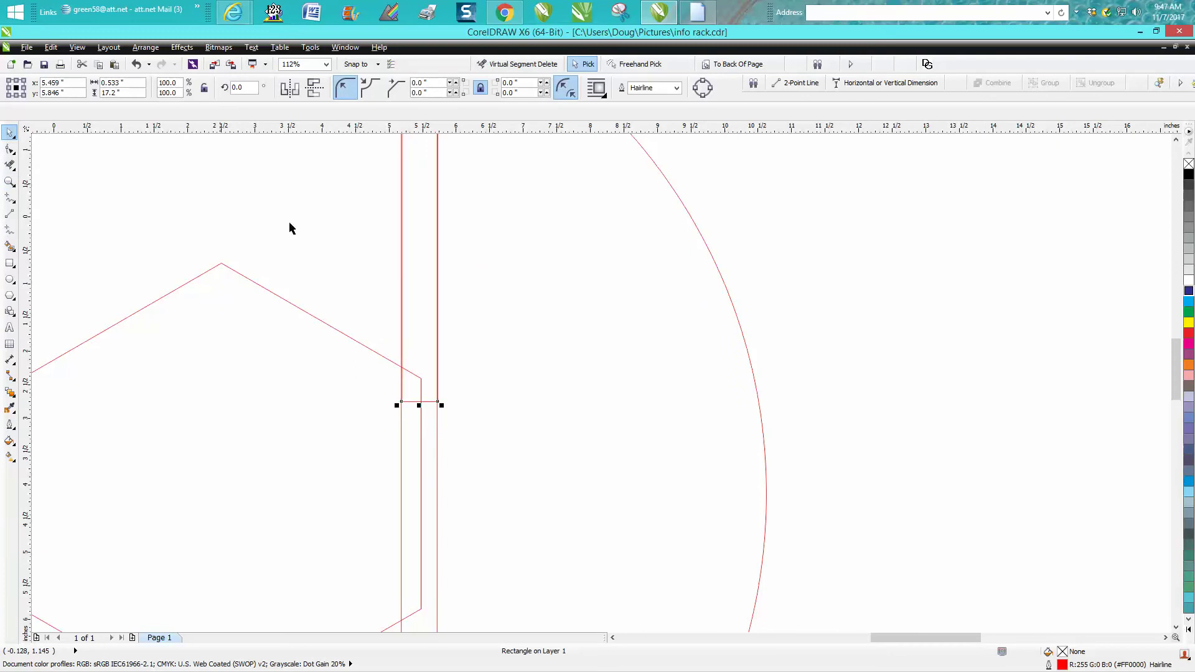
Step: Place the copied rectangle's rotation centre on the hexagon's upper-right corner and set its rotation angle to 60 degrees
click(387, 290)
scroll(392, 284, down, 2)
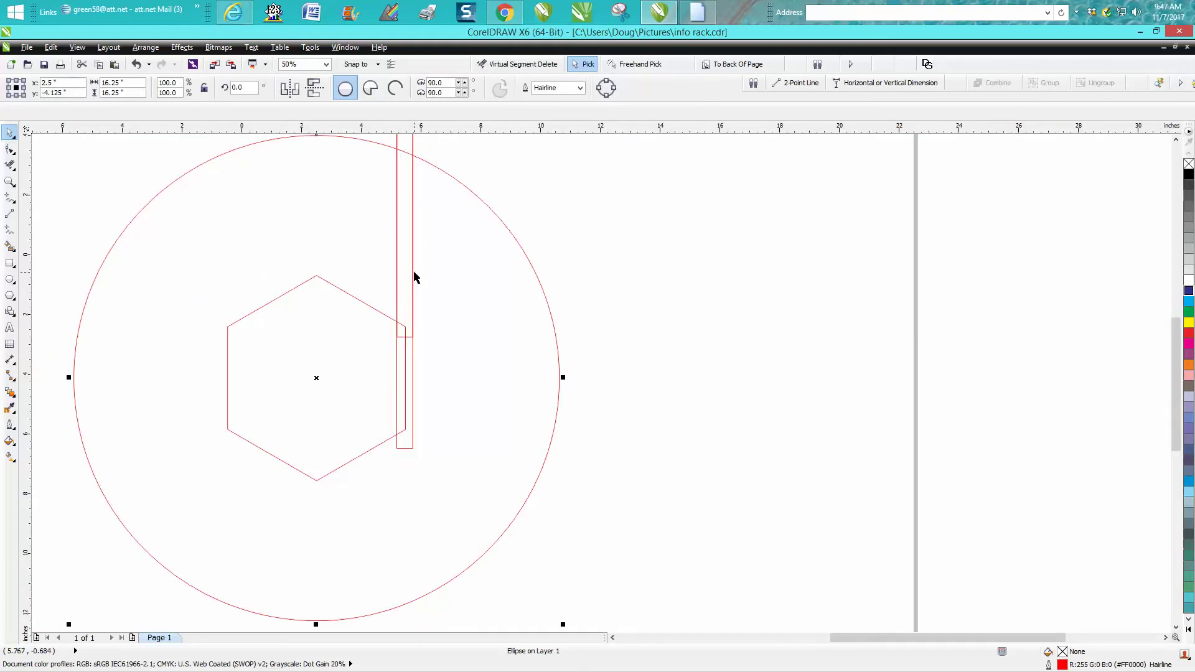
click(413, 270)
click(411, 269)
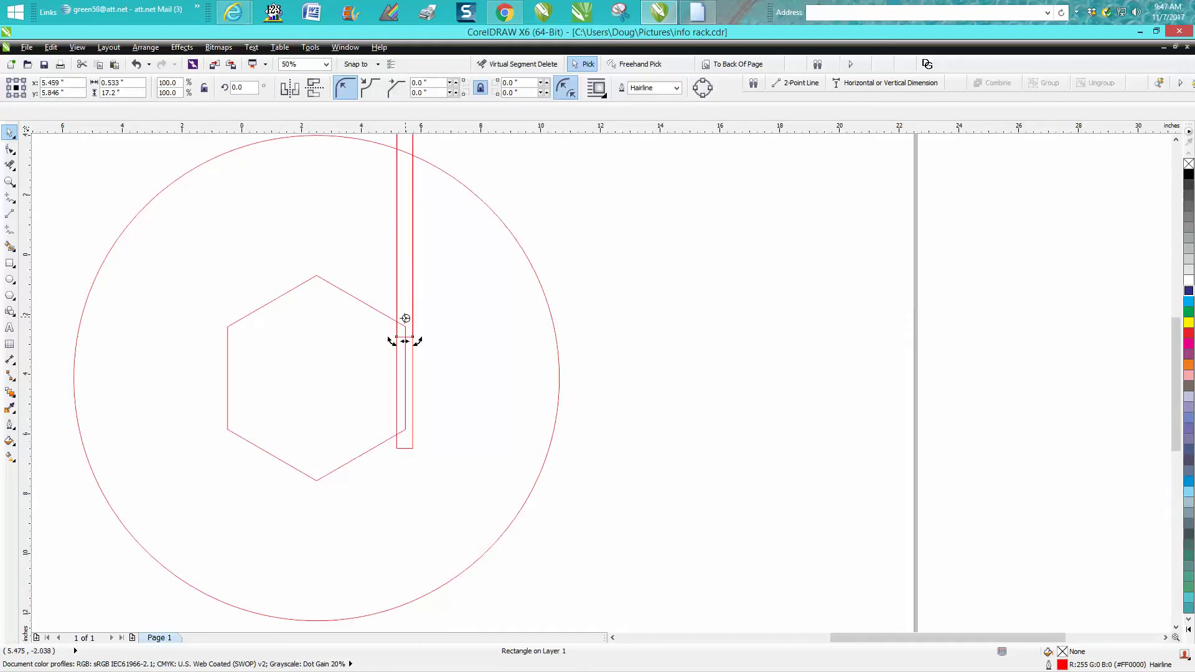
drag(406, 318, 405, 327)
click(253, 87)
text(60)
key(Return)
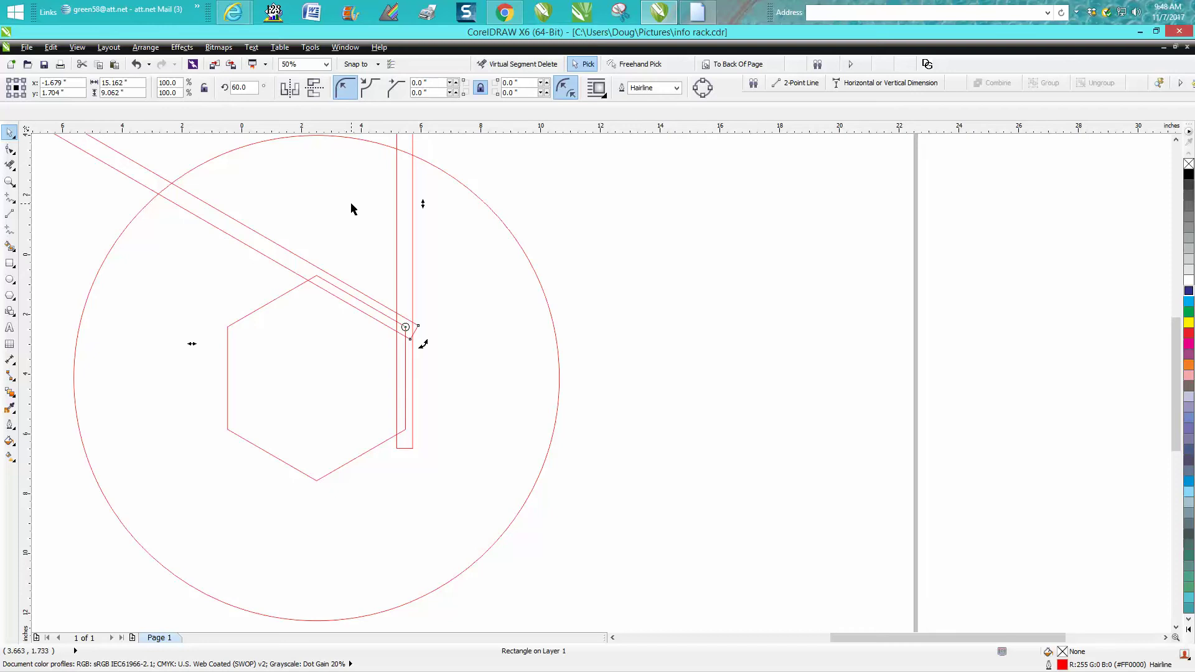
Step: Duplicate the 60-degree rectangle up along its own slope so the copy's lower end sits just past the hexagon's top corner
click(352, 209)
drag(280, 254, 367, 325)
click(10, 181)
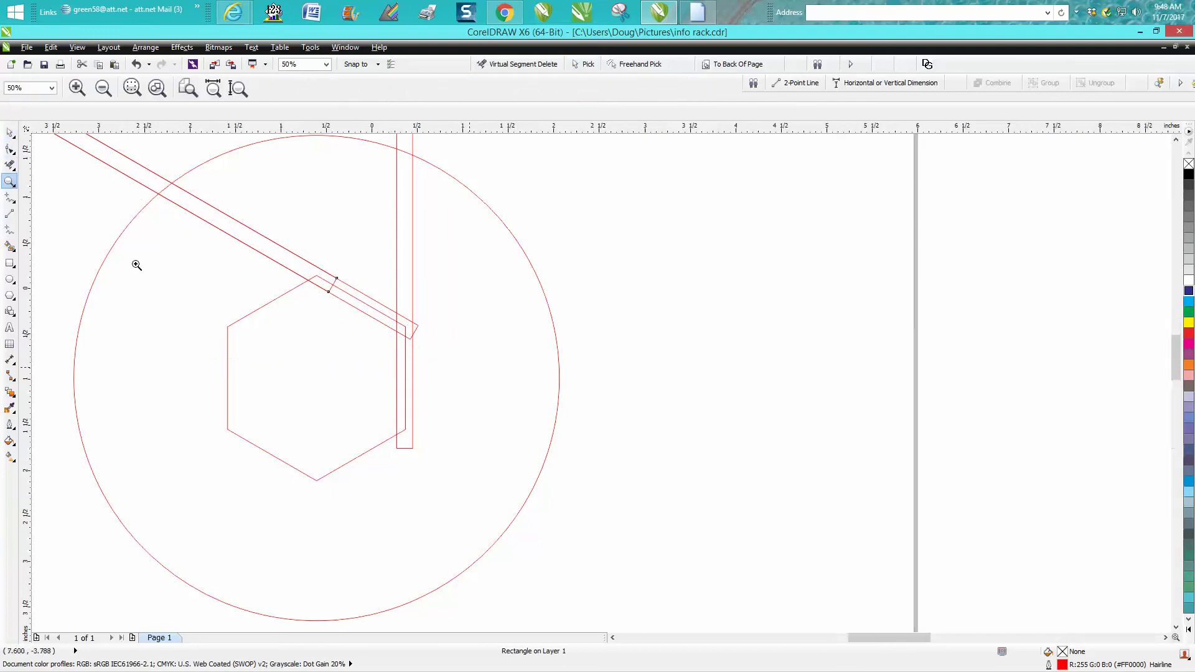
click(9, 133)
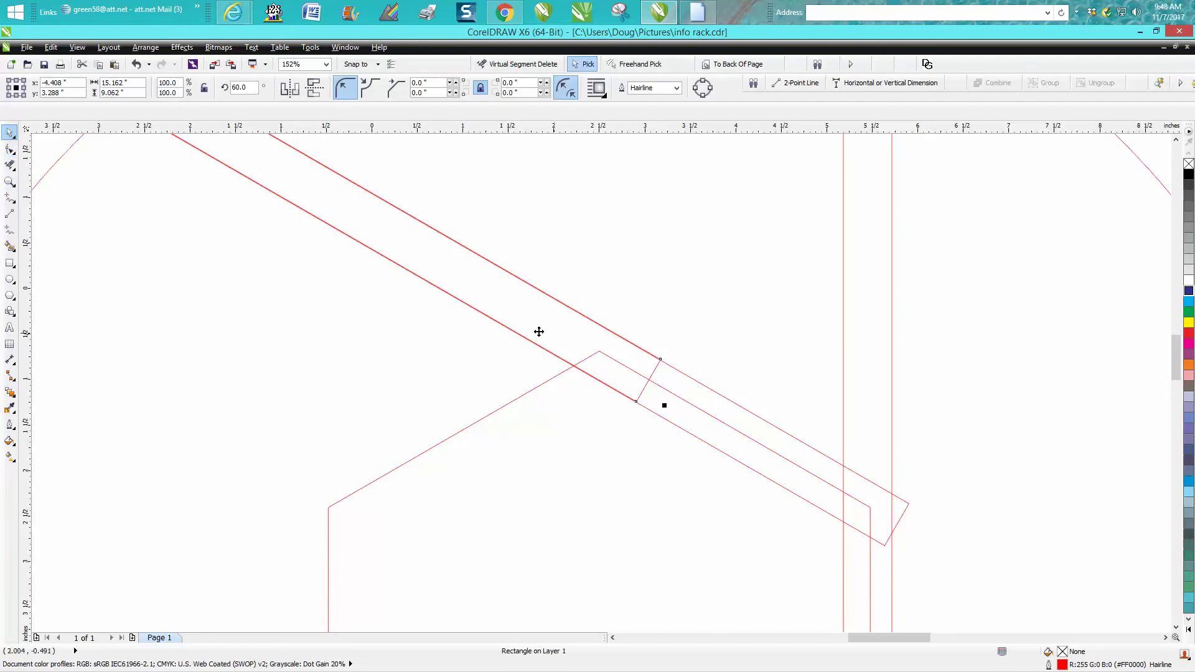
Step: Place the new copy's rotation centre on the hexagon's top corner and set its rotation angle to 120 degrees
click(513, 333)
drag(621, 363, 588, 343)
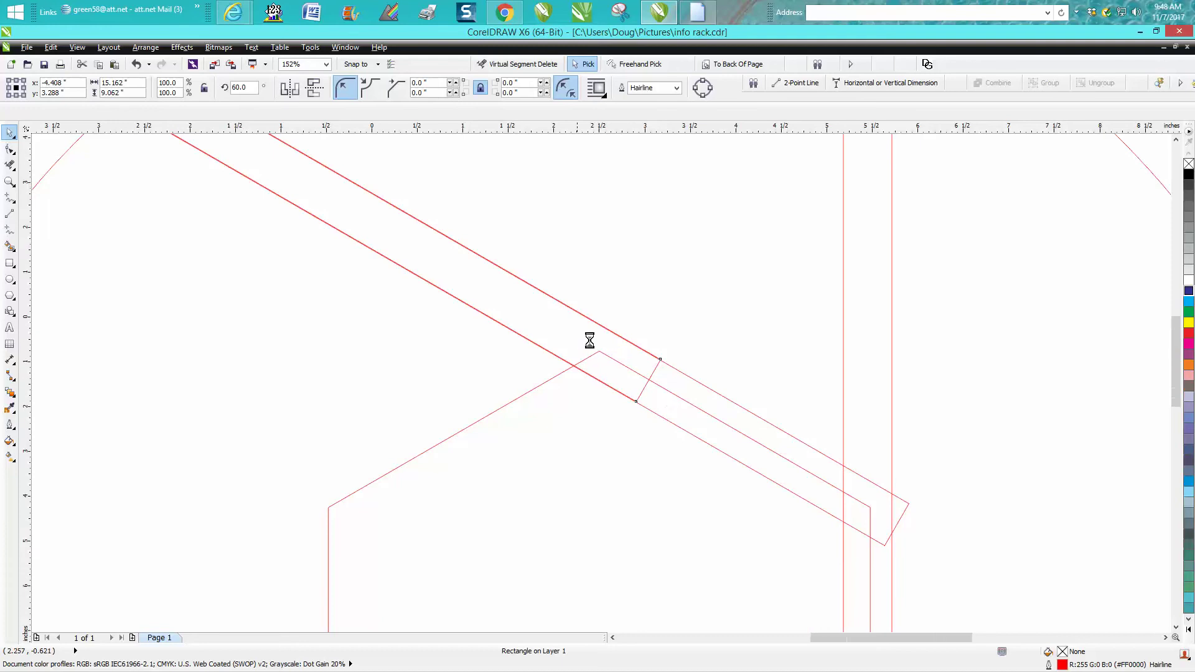
scroll(588, 343, down, 3)
double_click(240, 87)
text(120)
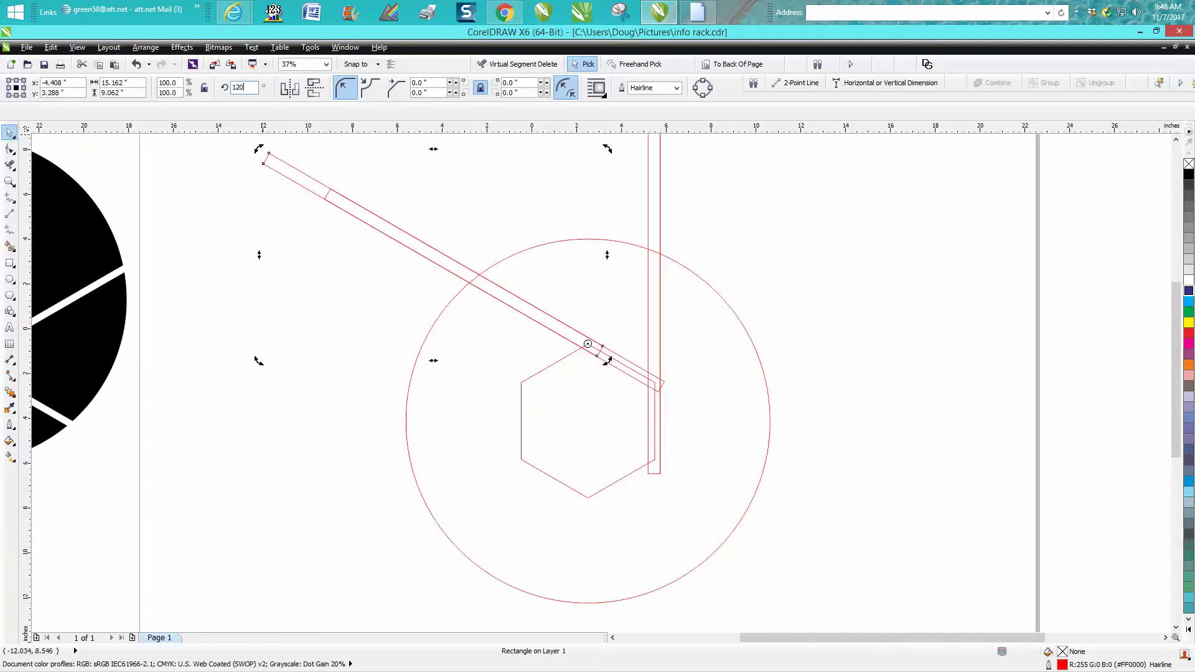
key(Return)
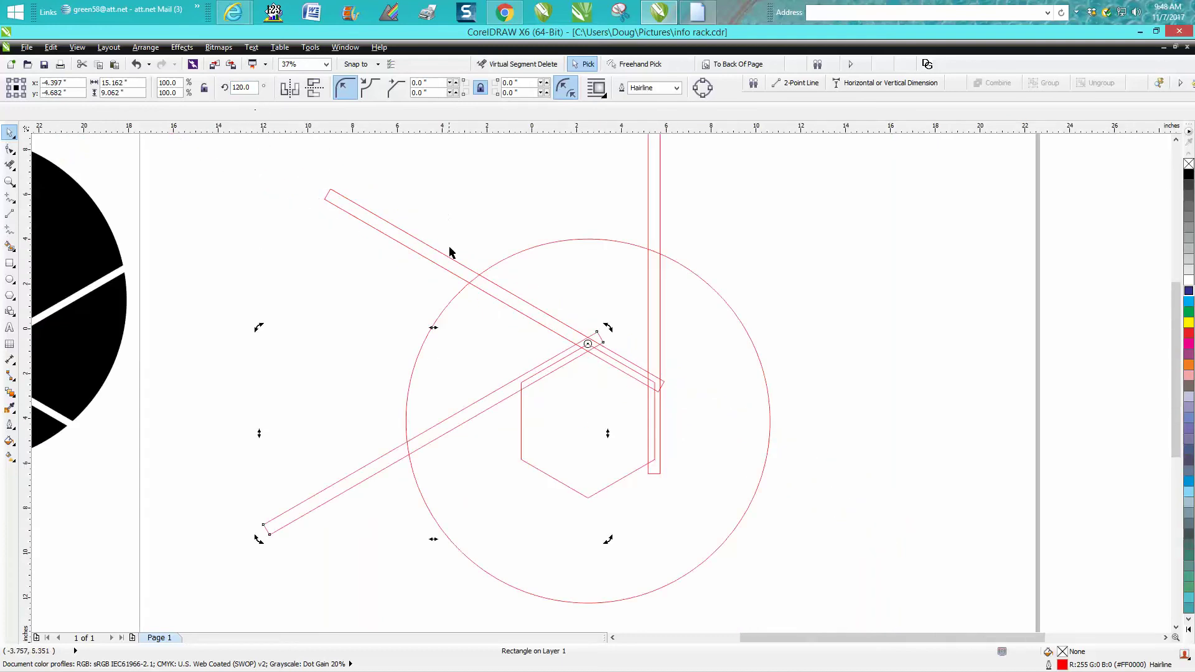
Step: Duplicate the 120-degree rectangle down its slope to just past the hexagon's upper-left corner, and nudge the copy up until the long edges align
key(plus)
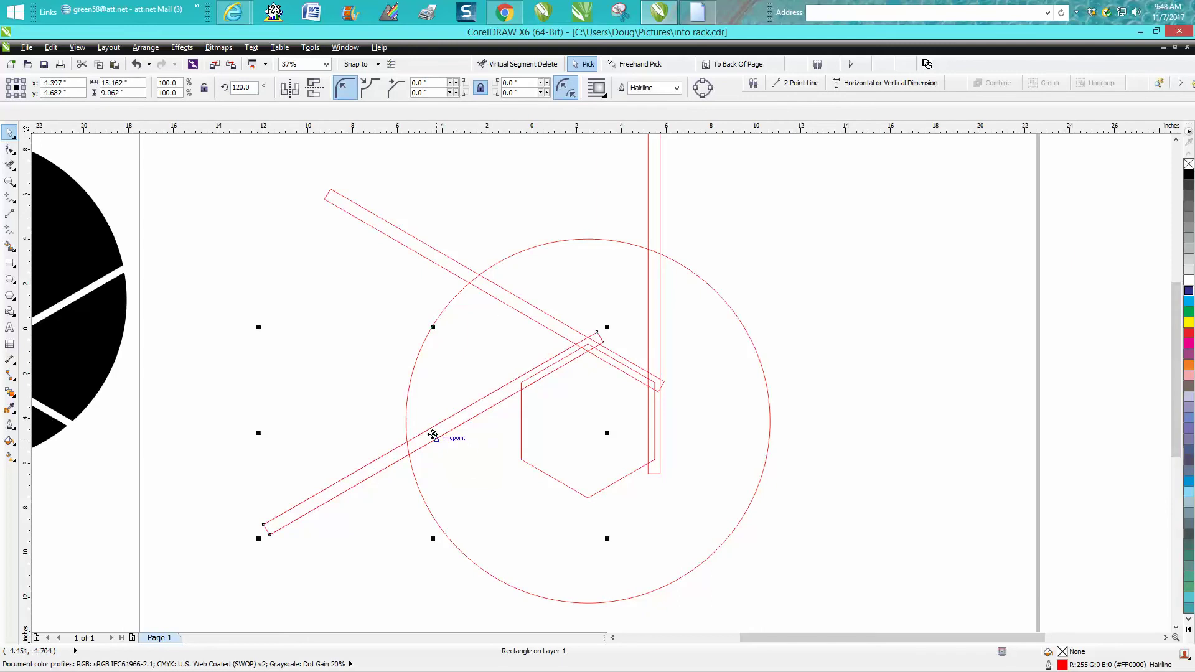
drag(432, 435, 361, 477)
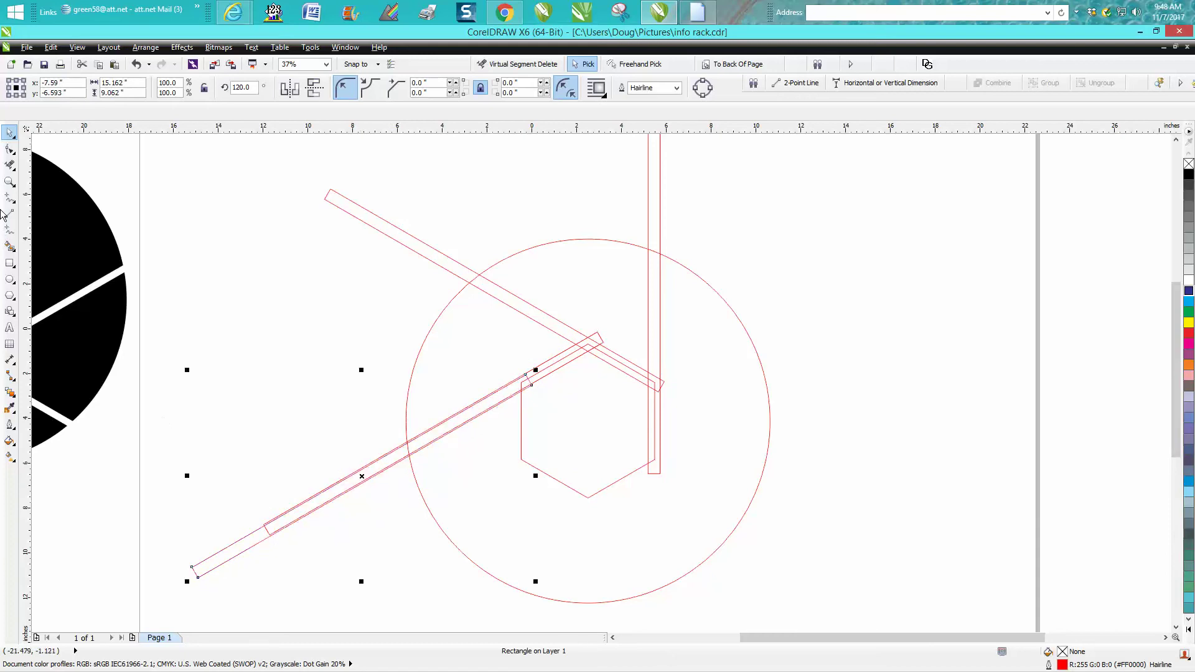
click(17, 187)
drag(467, 353, 622, 452)
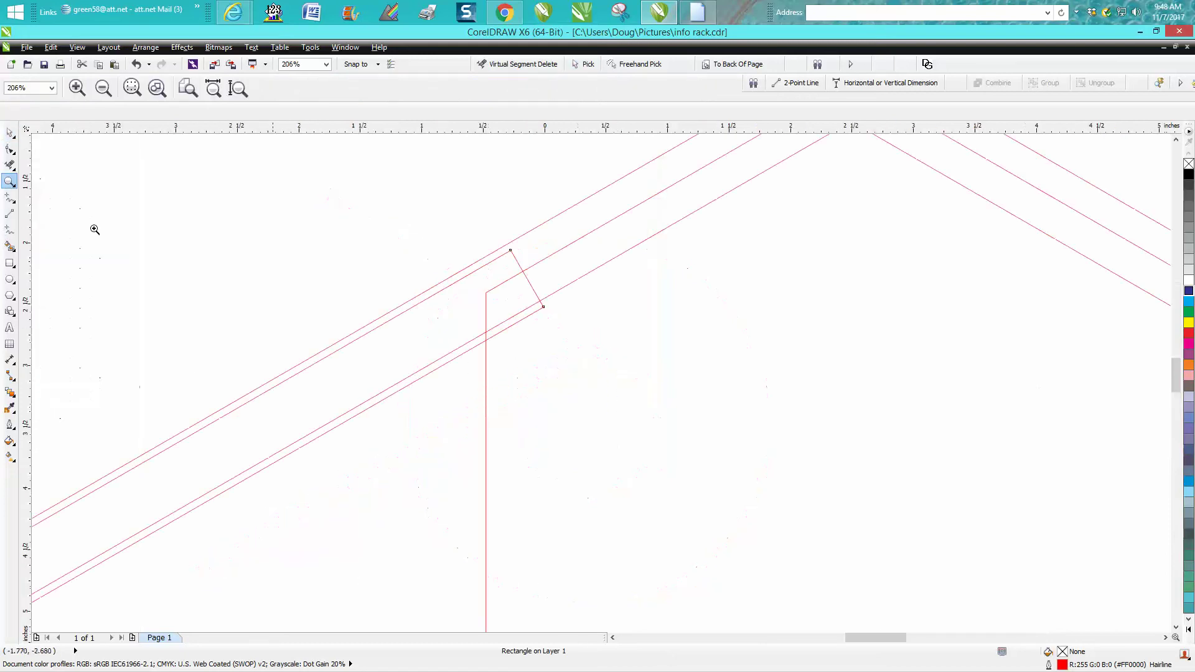
click(10, 134)
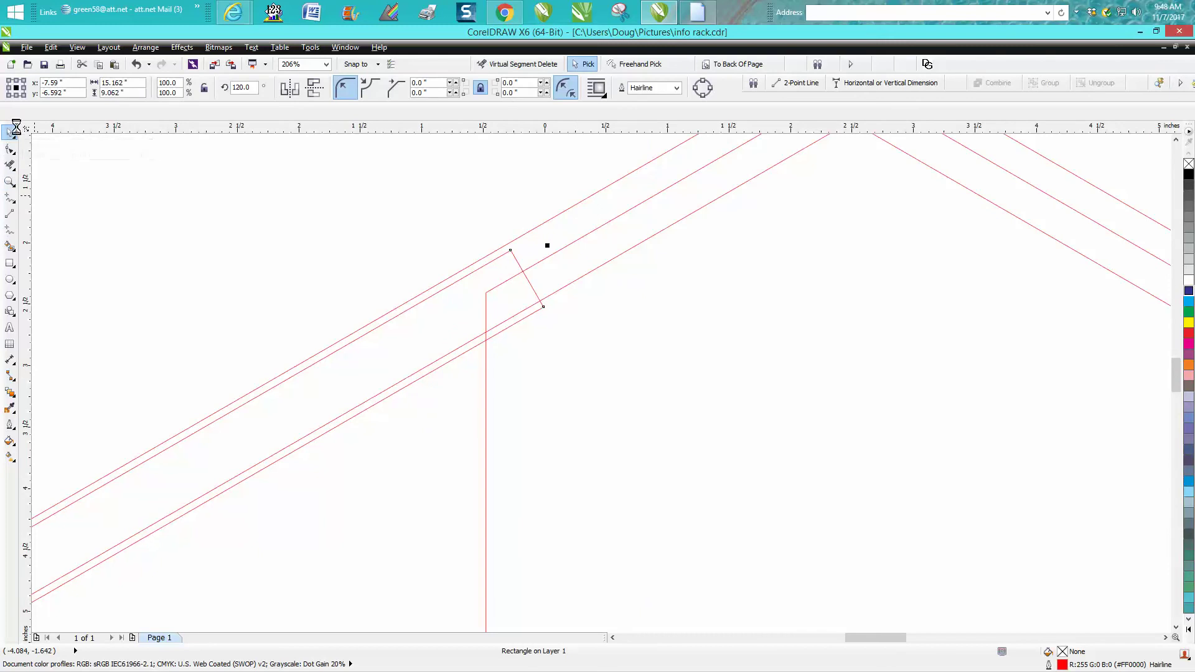
key(Up)
key(Up)
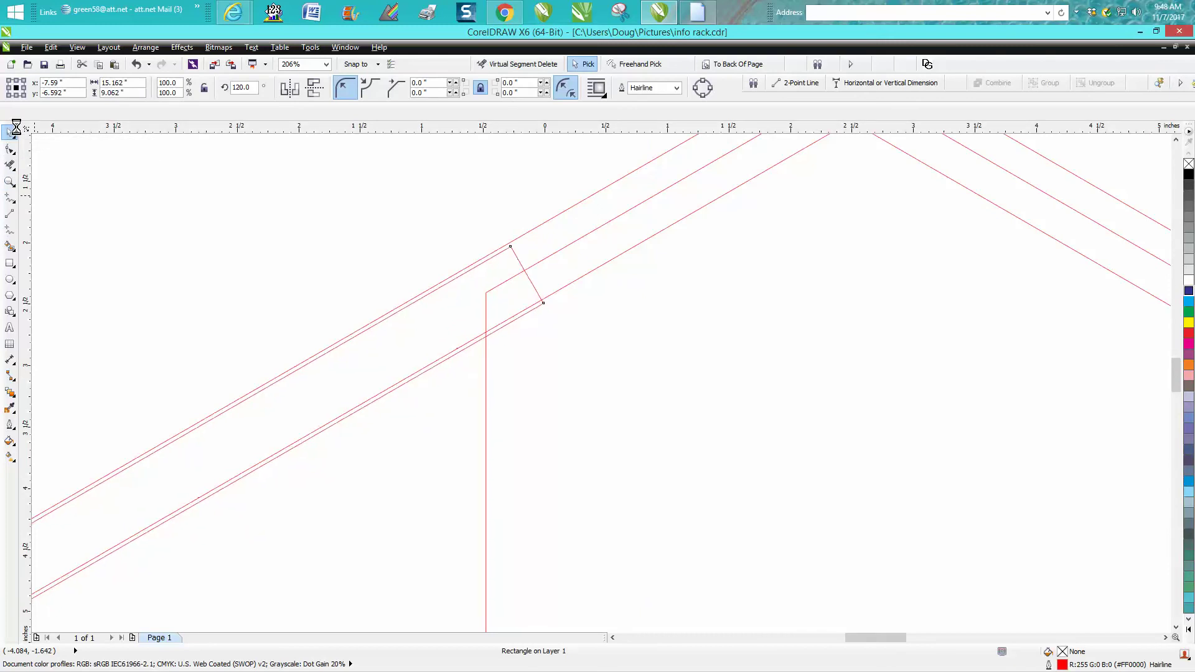
key(Up)
key(Up)
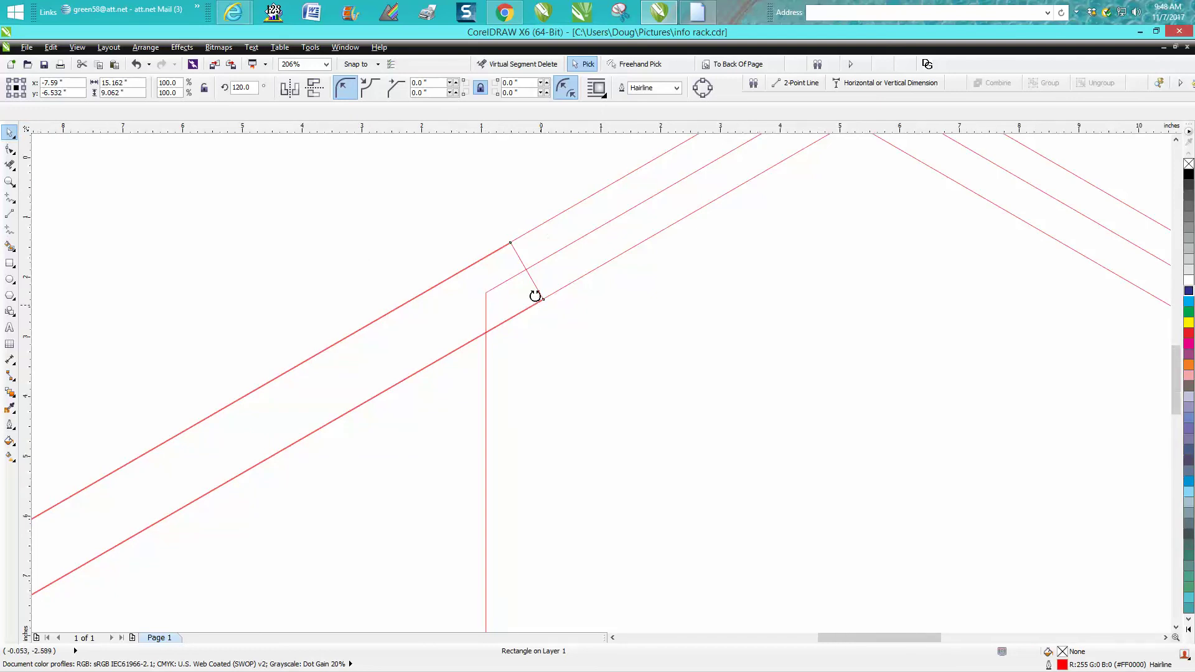
Step: Rotate the newest copy about the hexagon's upper-left corner to an angle of 180 degrees
scroll(533, 293, down, 2)
drag(248, 88, 222, 91)
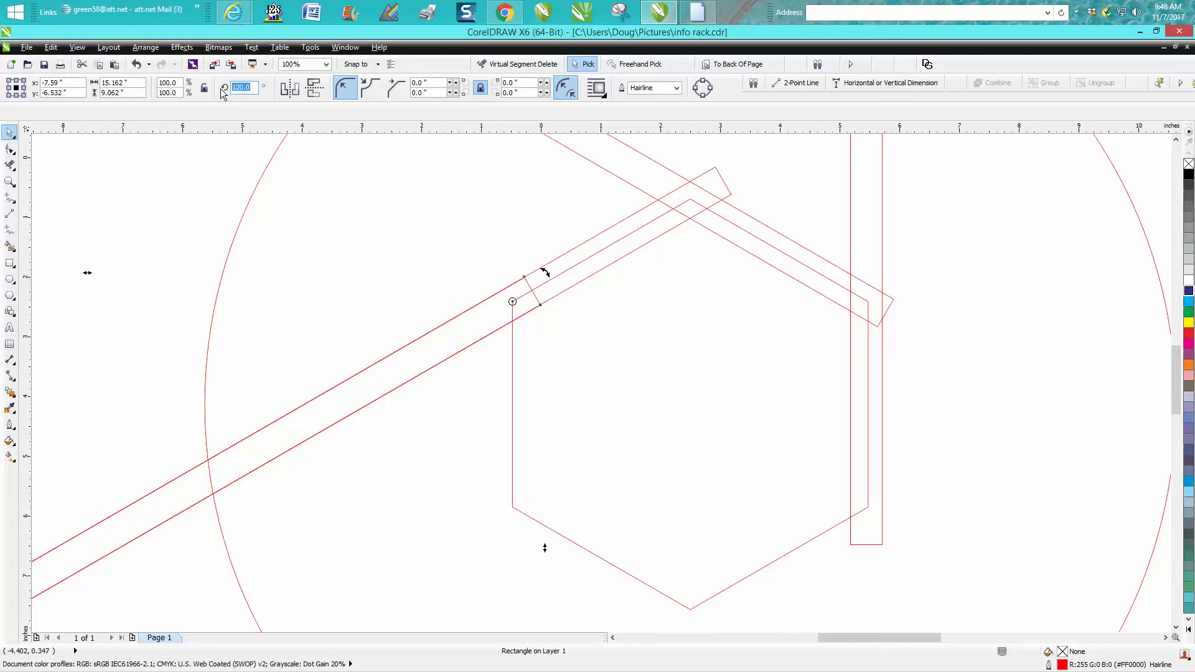
text(180)
key(Return)
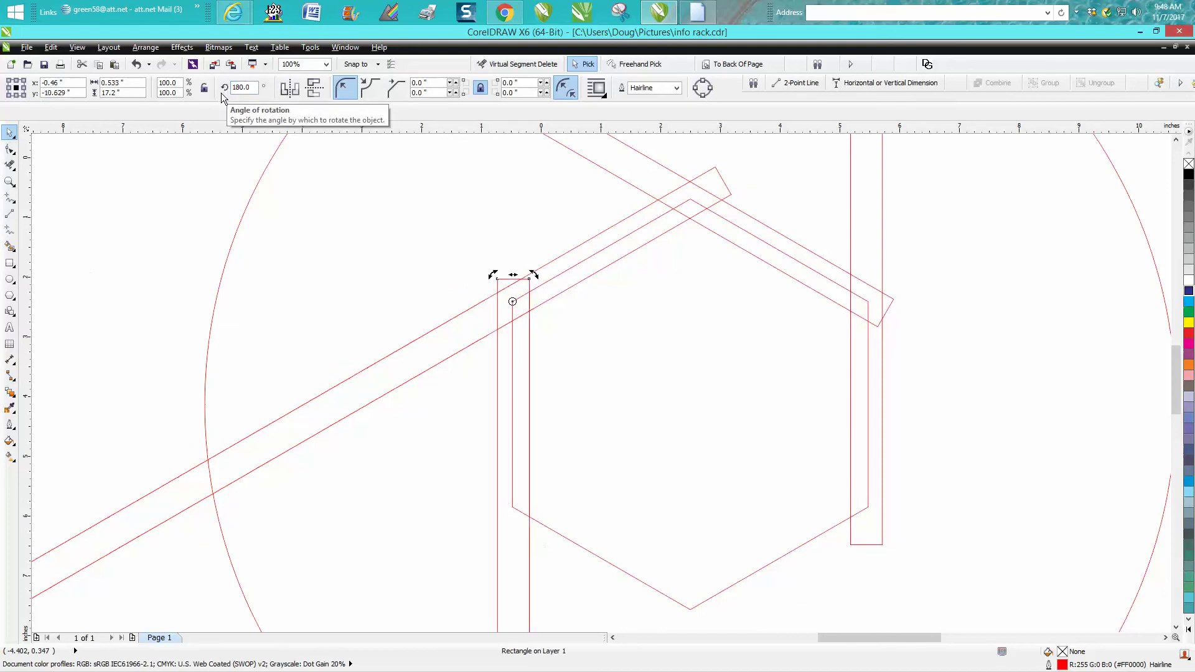
Step: Duplicate the 180-degree rectangle straight down about 3.5 inches so the copy's upper end sits just above the hexagon's lower-left corner
scroll(427, 232, down, 2)
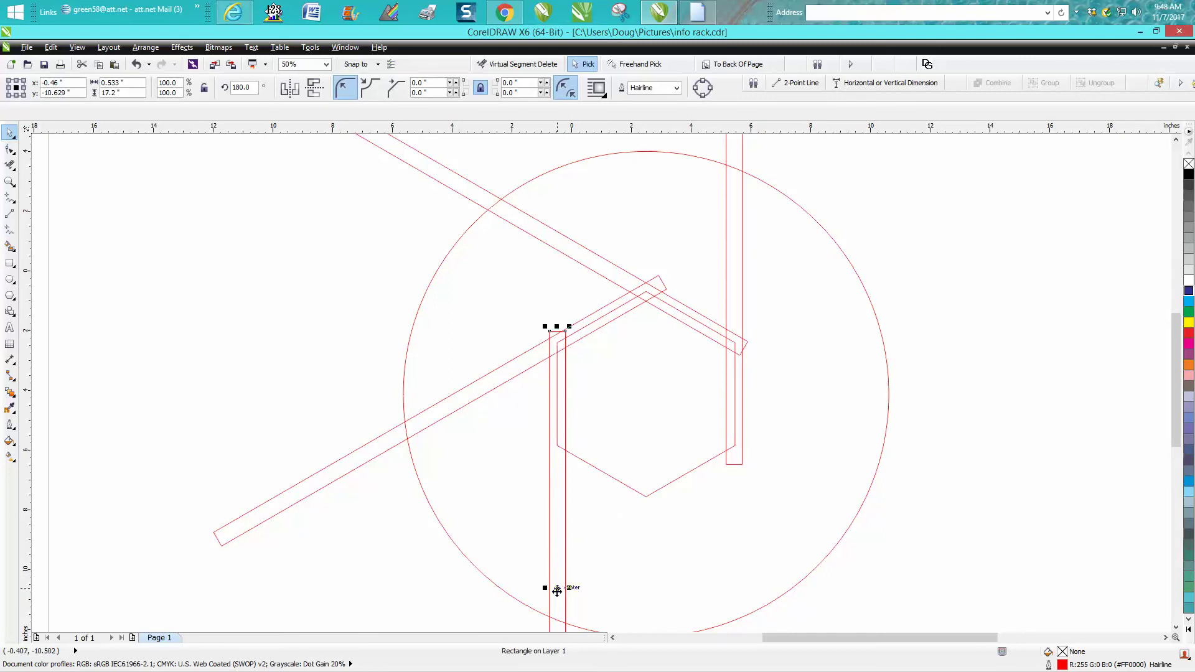
drag(560, 588, 561, 520)
scroll(560, 520, down, 1)
drag(560, 475, 564, 536)
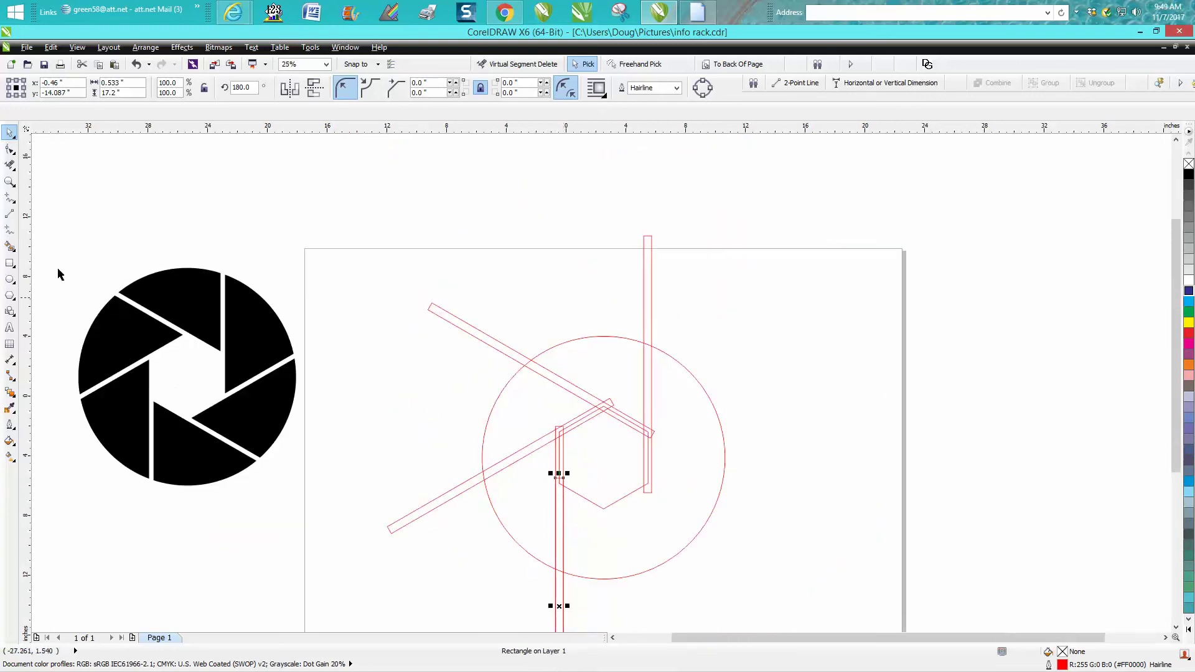
click(9, 182)
drag(636, 530, 635, 529)
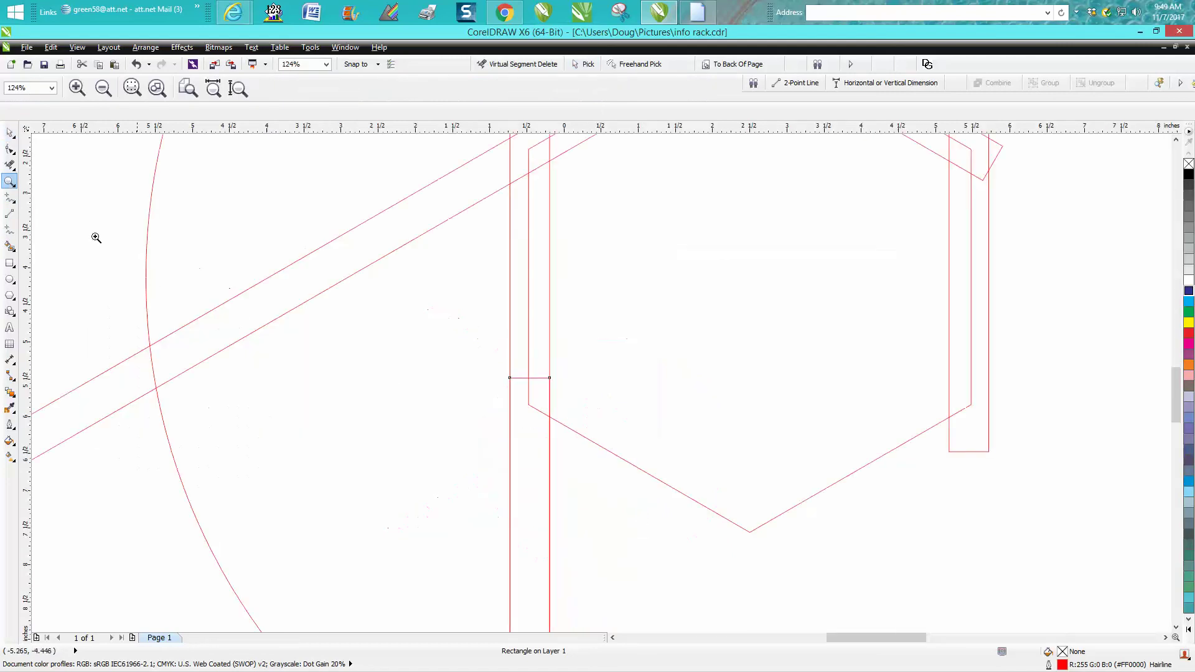
Step: Rotate the newest rectangle copy about the hexagon's lower-left corner to an angle of 240 degrees
click(9, 133)
click(523, 379)
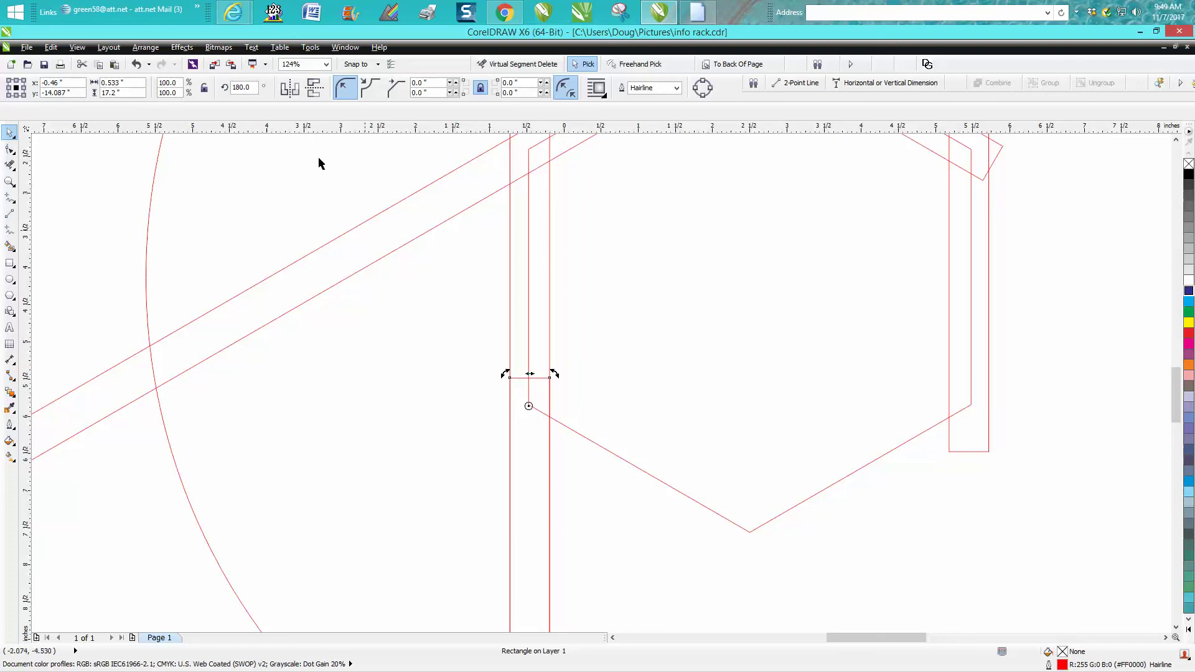
drag(255, 90, 231, 89)
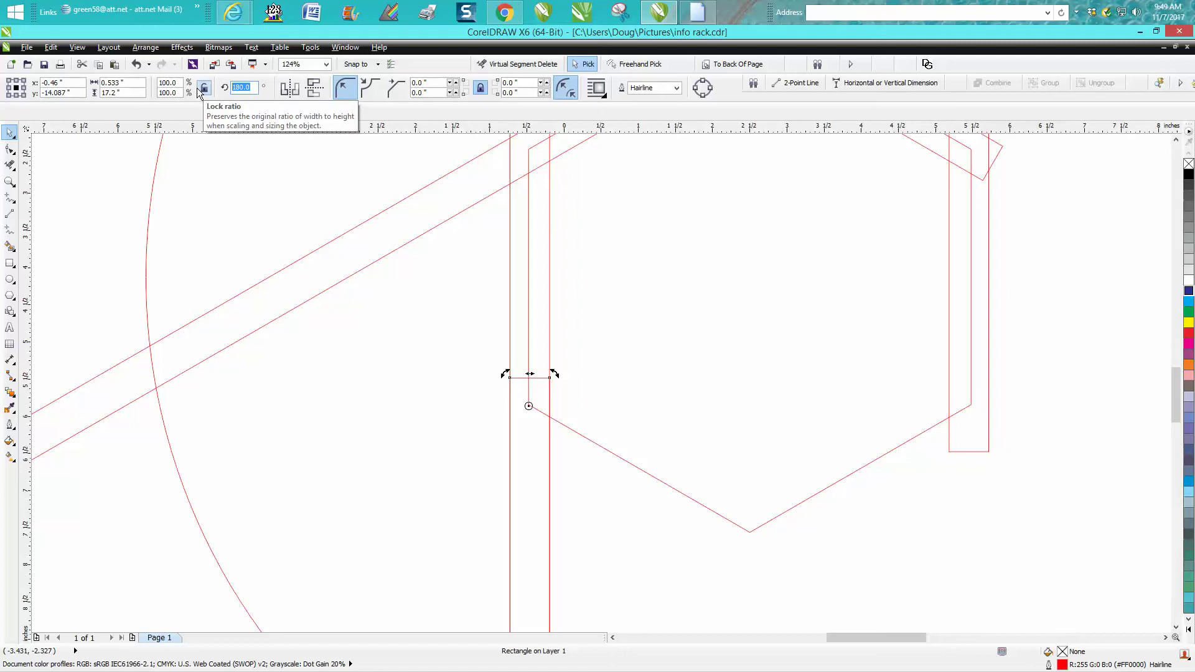
text(240)
key(Return)
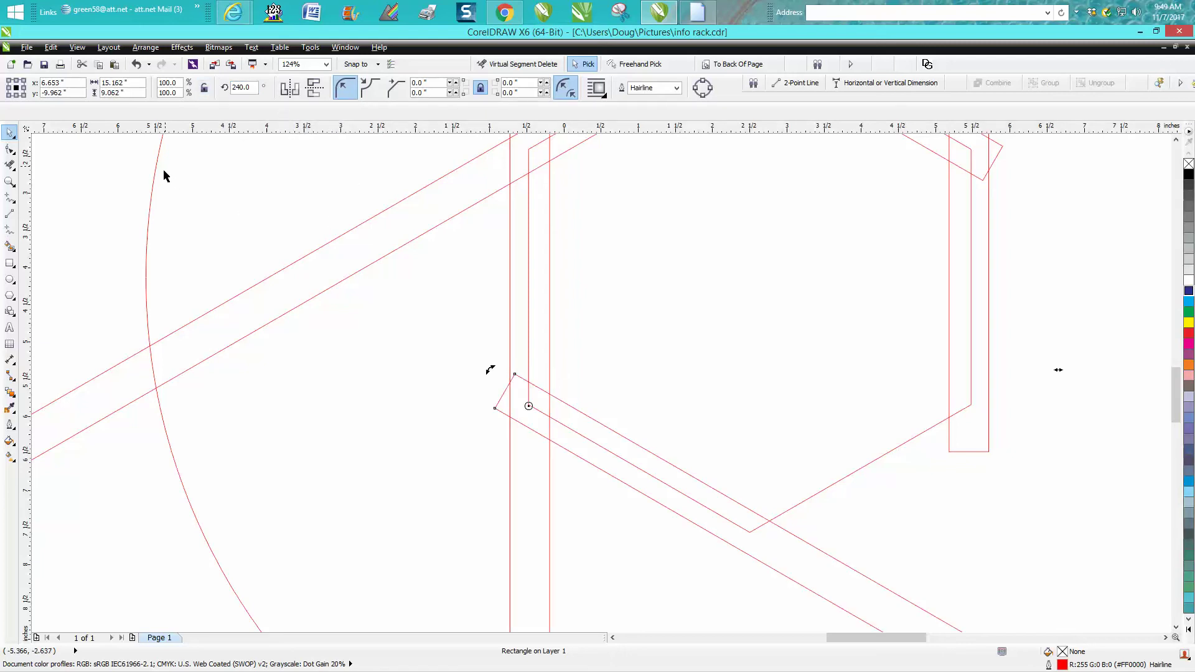
Step: Duplicate the 240-degree rectangle down its slope to the hexagon's bottom corner and rotate the copy about that corner to 300 degrees
key(plus)
drag(516, 405, 739, 533)
click(739, 533)
double_click(241, 87)
text(300)
key(Return)
key(F3)
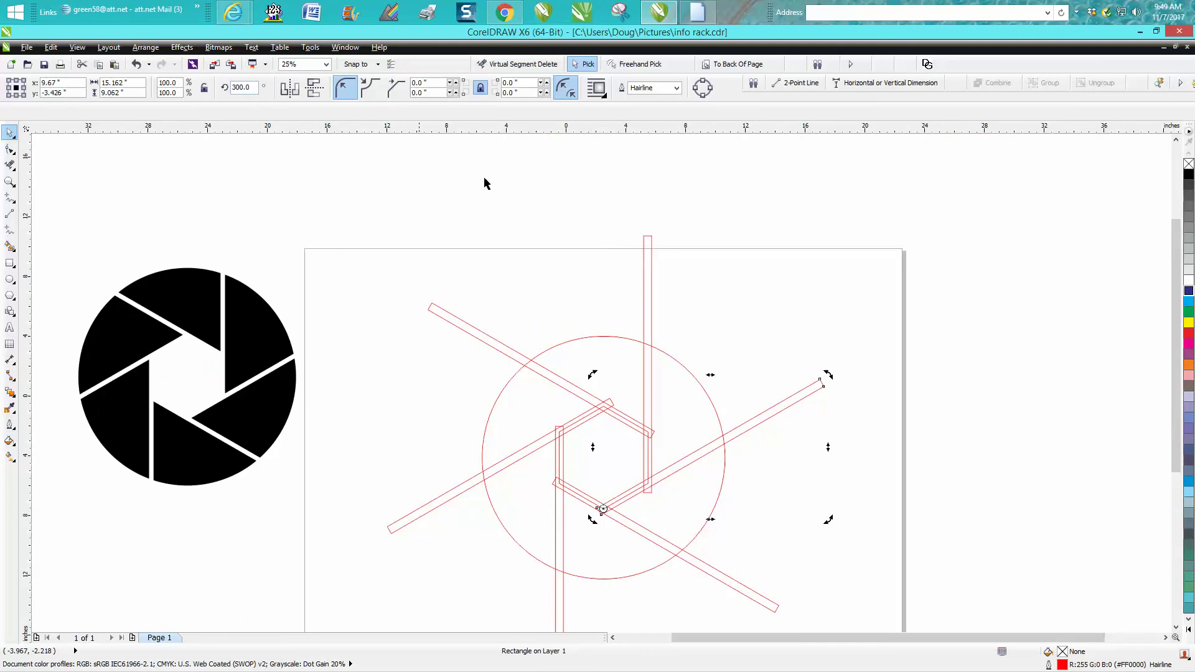
scroll(745, 293, down, 1)
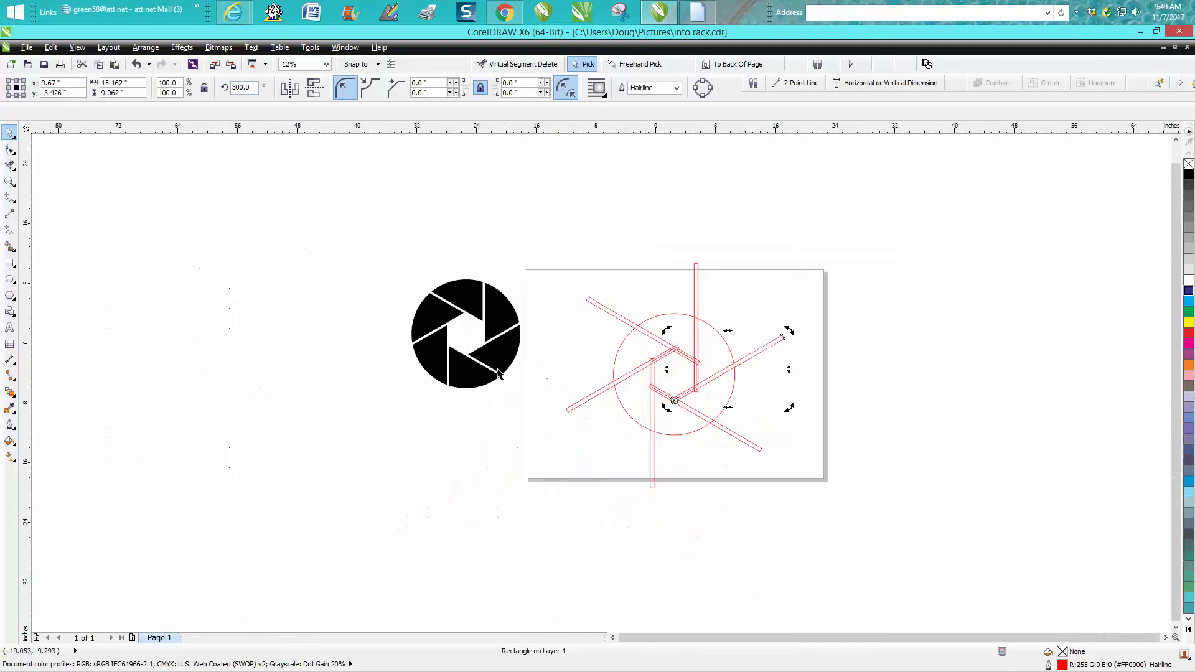
Step: Deselect everything and set the document's nudge distance to 15 inches
click(9, 181)
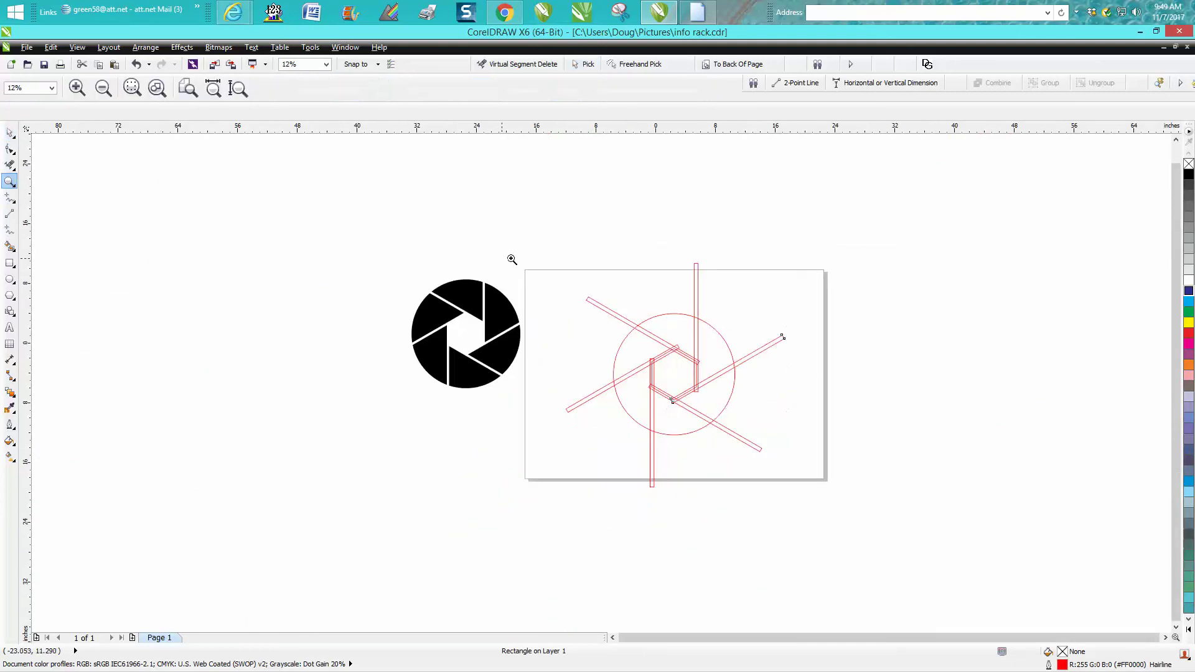
drag(524, 266, 1024, 542)
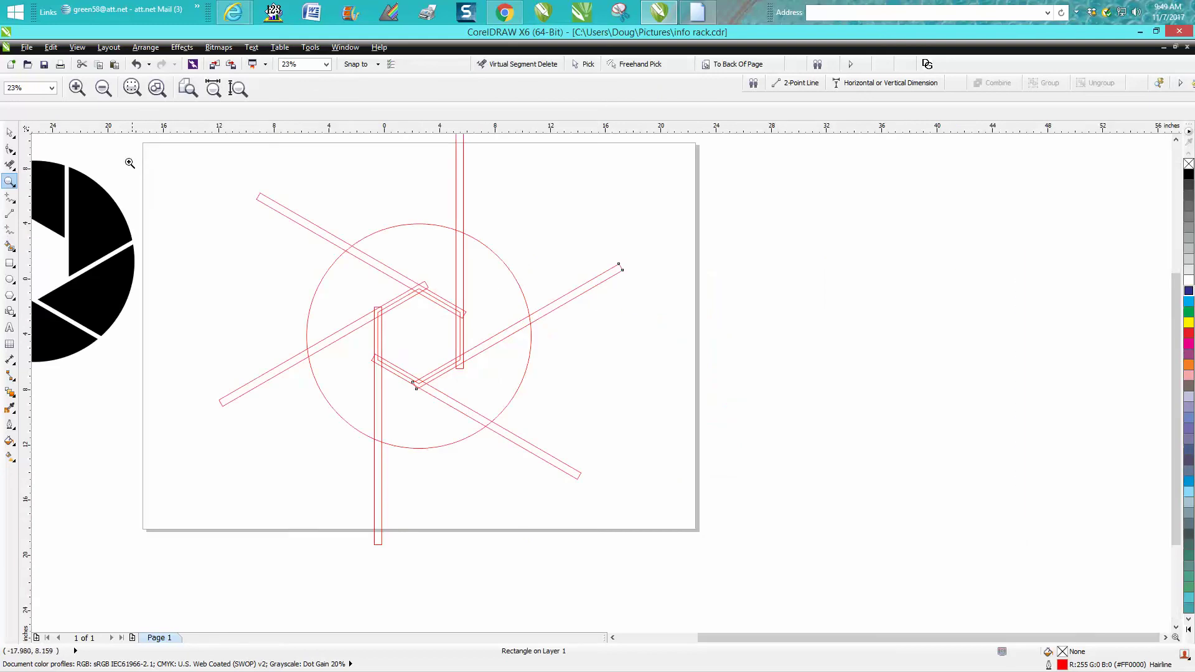
click(9, 133)
click(180, 180)
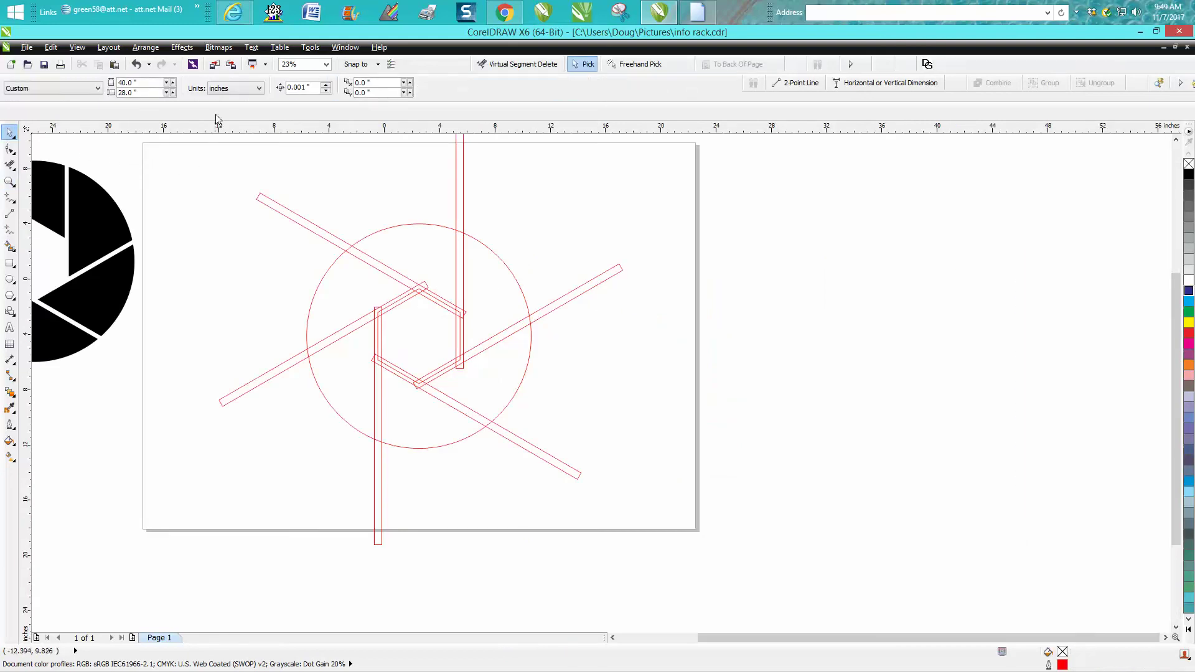
double_click(308, 87)
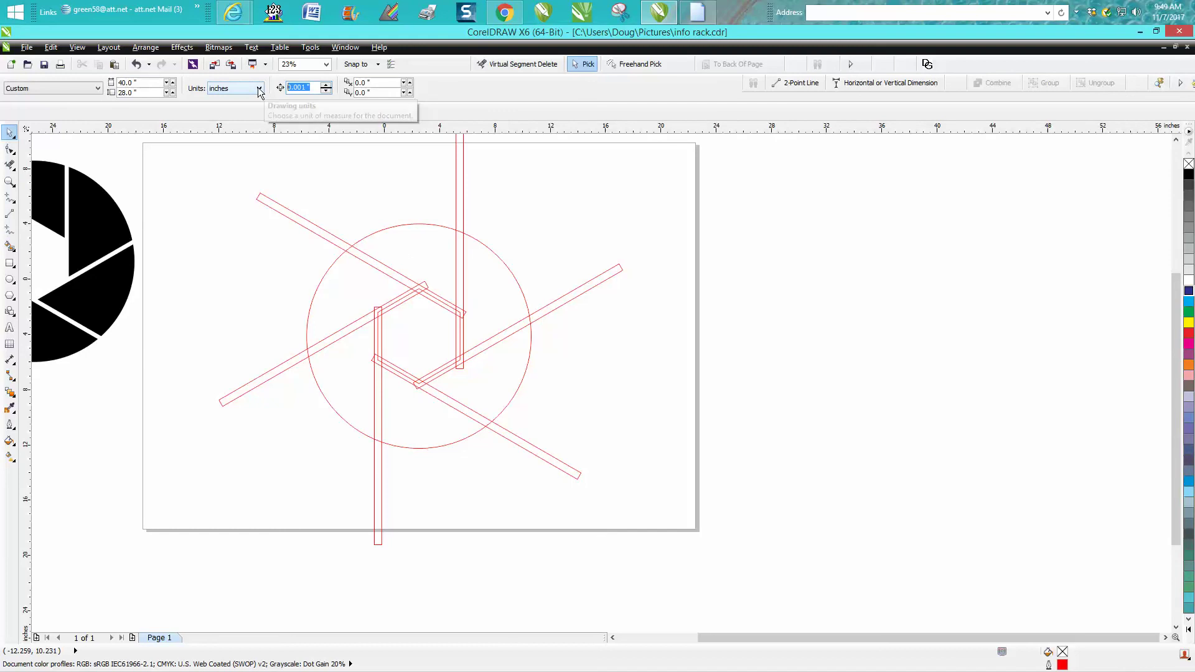
text(15)
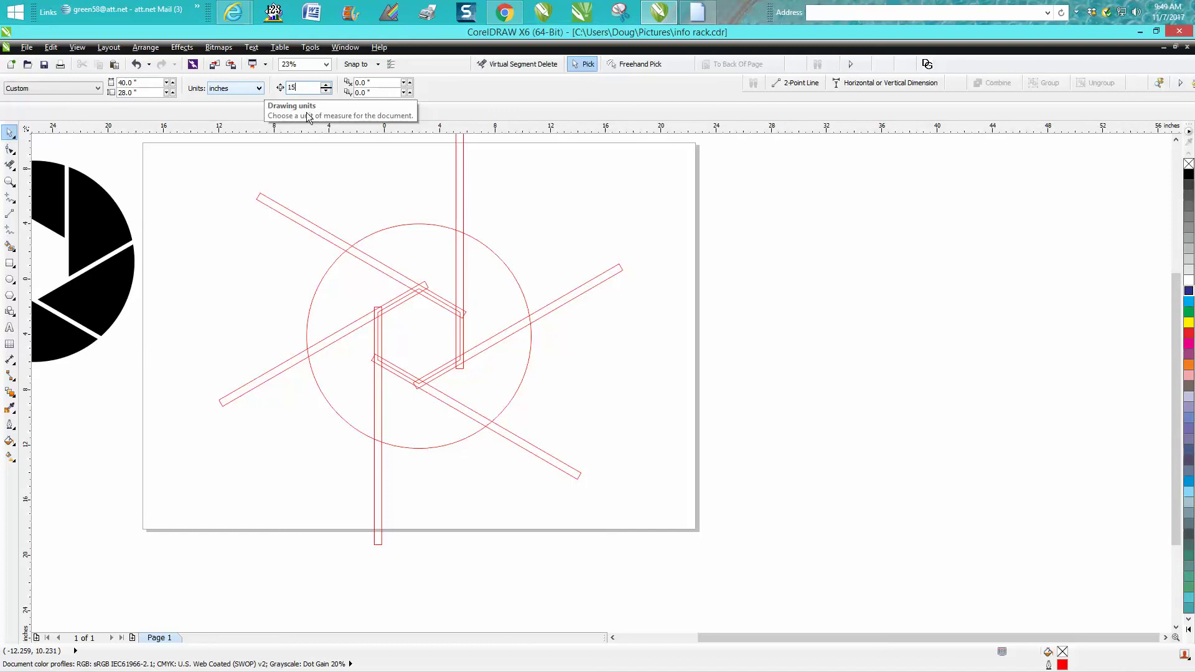
Step: Smart Fill the six blade areas between the rectangles and the circle with black and no outline
click(10, 245)
click(366, 290)
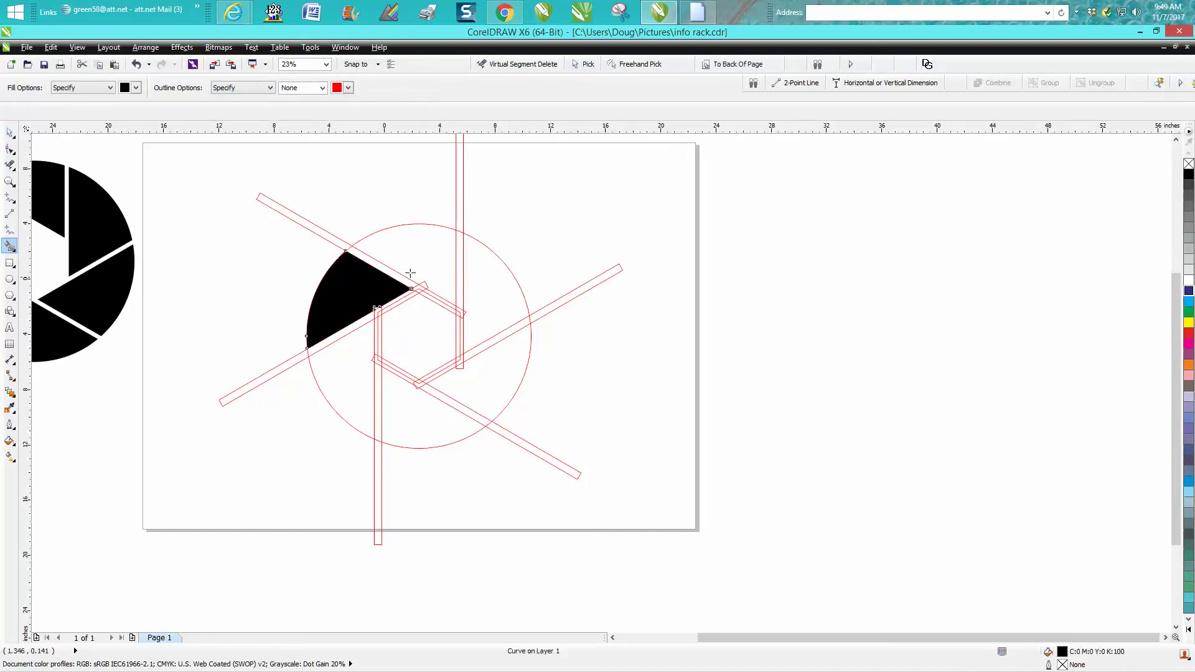
click(415, 269)
click(482, 292)
click(486, 390)
click(402, 395)
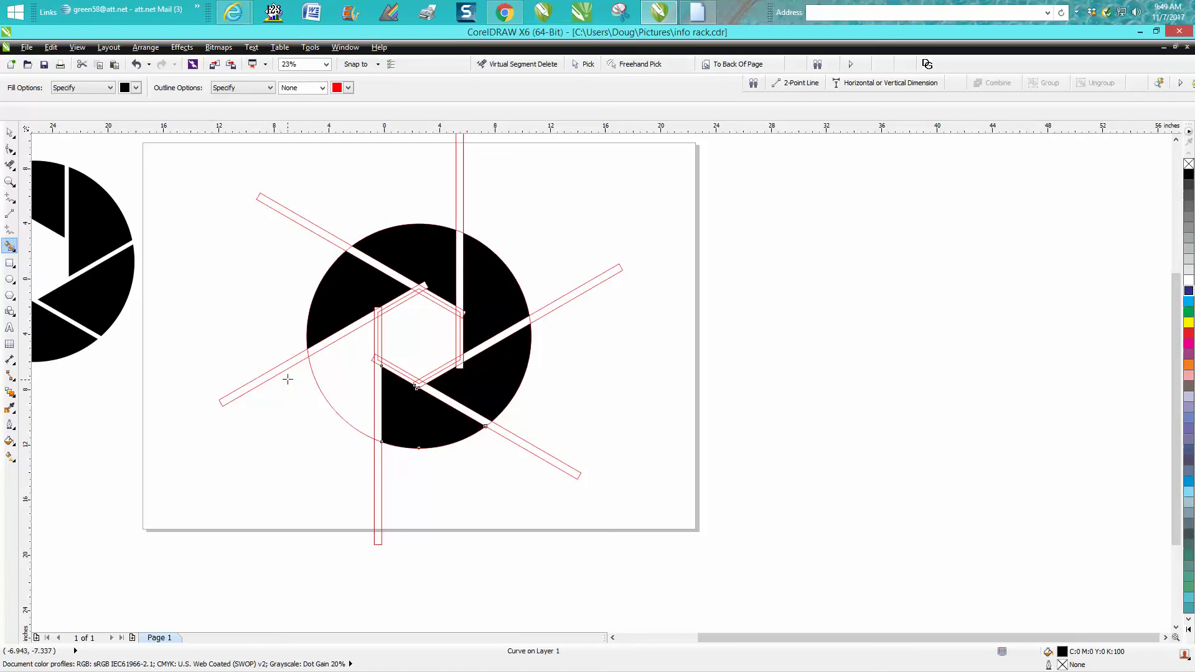
click(355, 378)
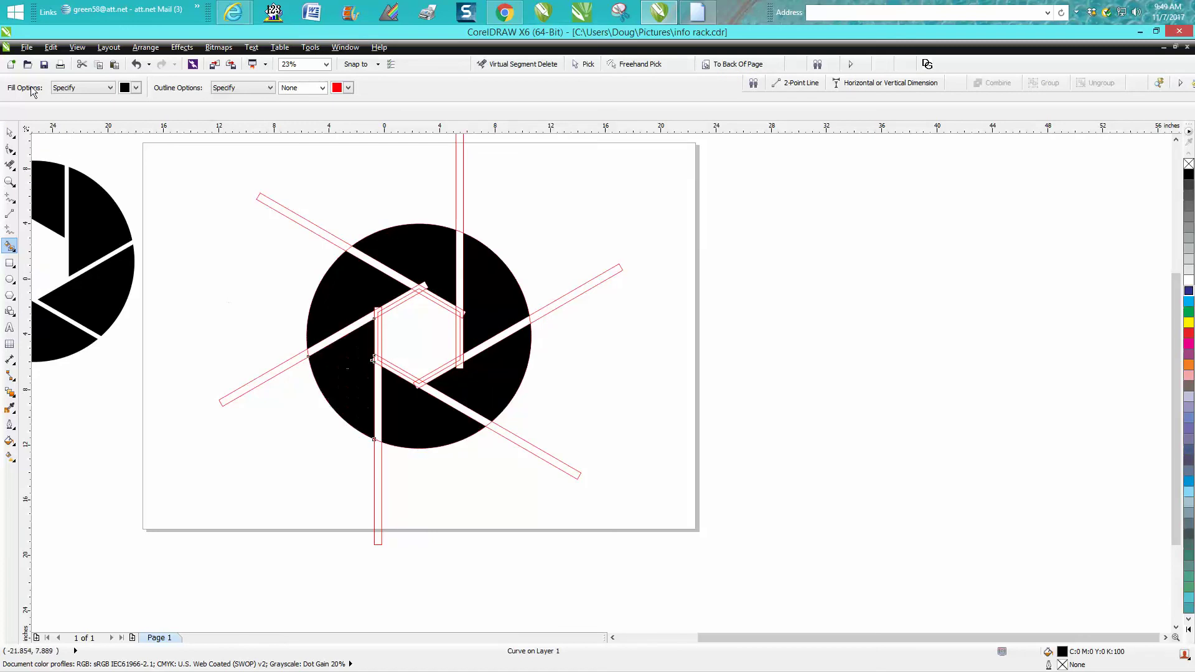
Step: Move each of the six black blades 15 inches to the right of the red construction lines
click(9, 133)
click(482, 269)
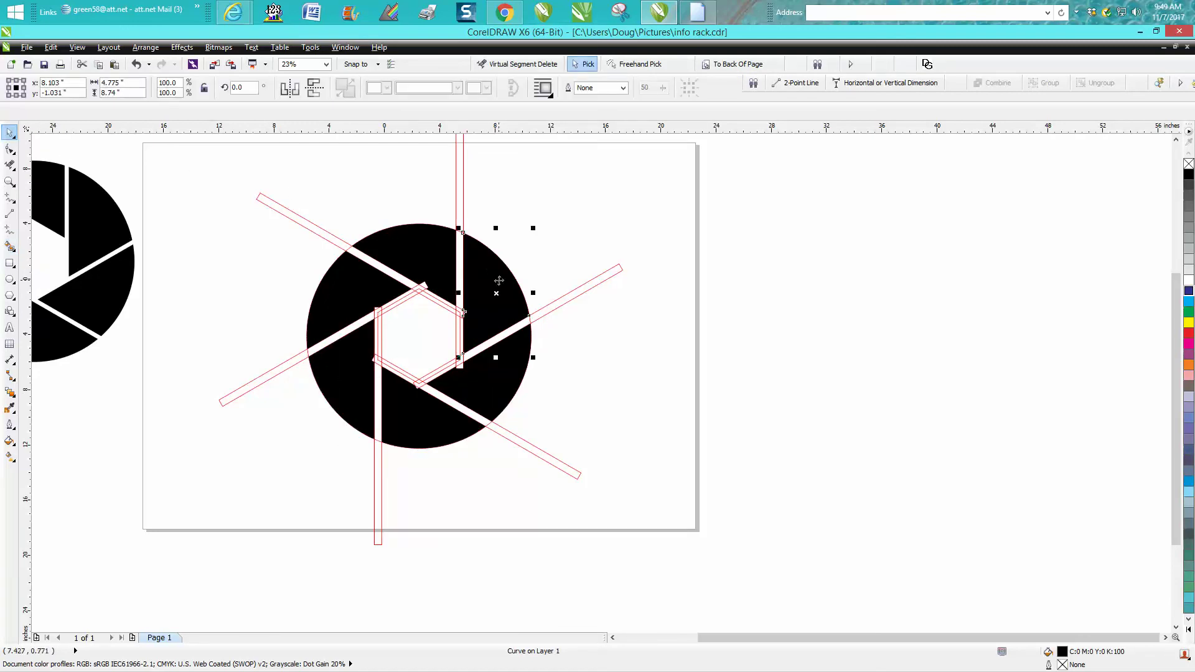
drag(499, 281, 707, 281)
drag(439, 275, 647, 274)
click(353, 391)
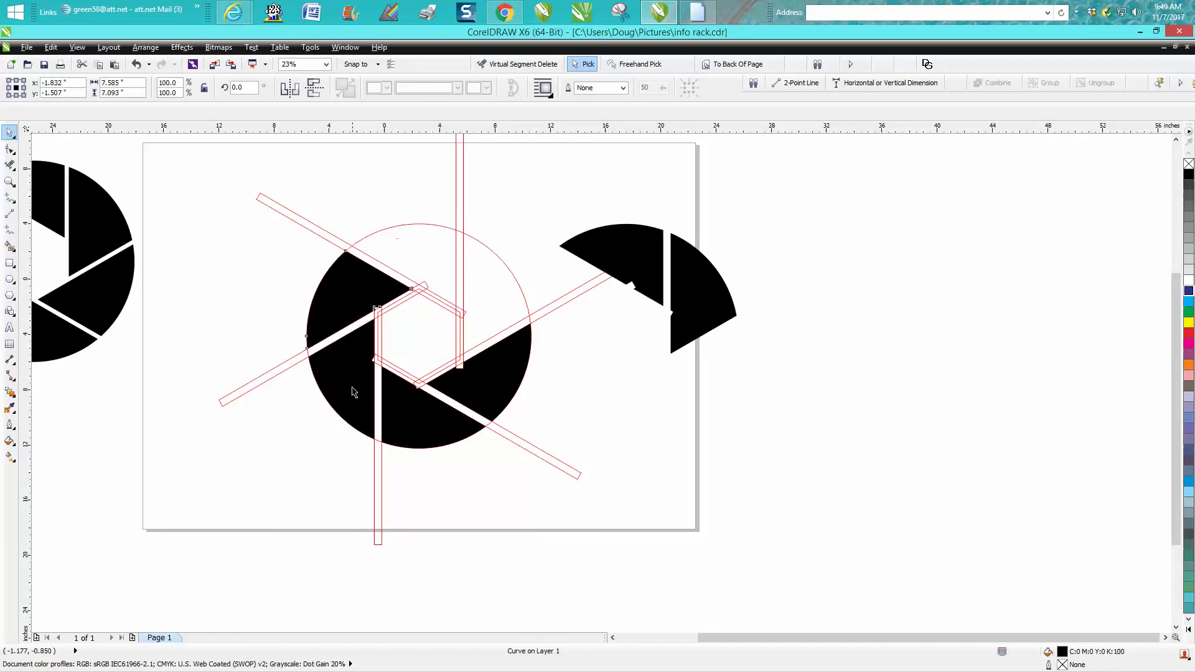
key(ctrl+r)
click(352, 392)
key(ctrl+r)
click(423, 415)
key(ctrl+r)
click(489, 390)
key(ctrl+r)
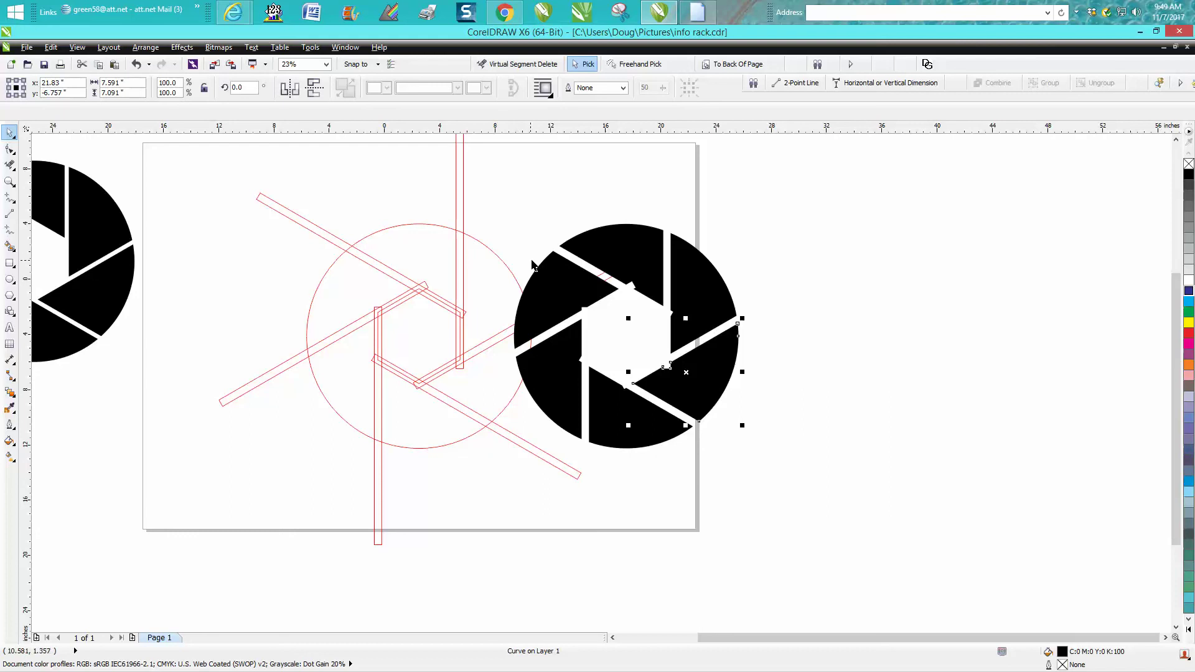
Step: Move each of the six black blades another 15 inches right so the whole aperture sits off the page
key(ctrl+r)
click(606, 260)
key(ctrl+r)
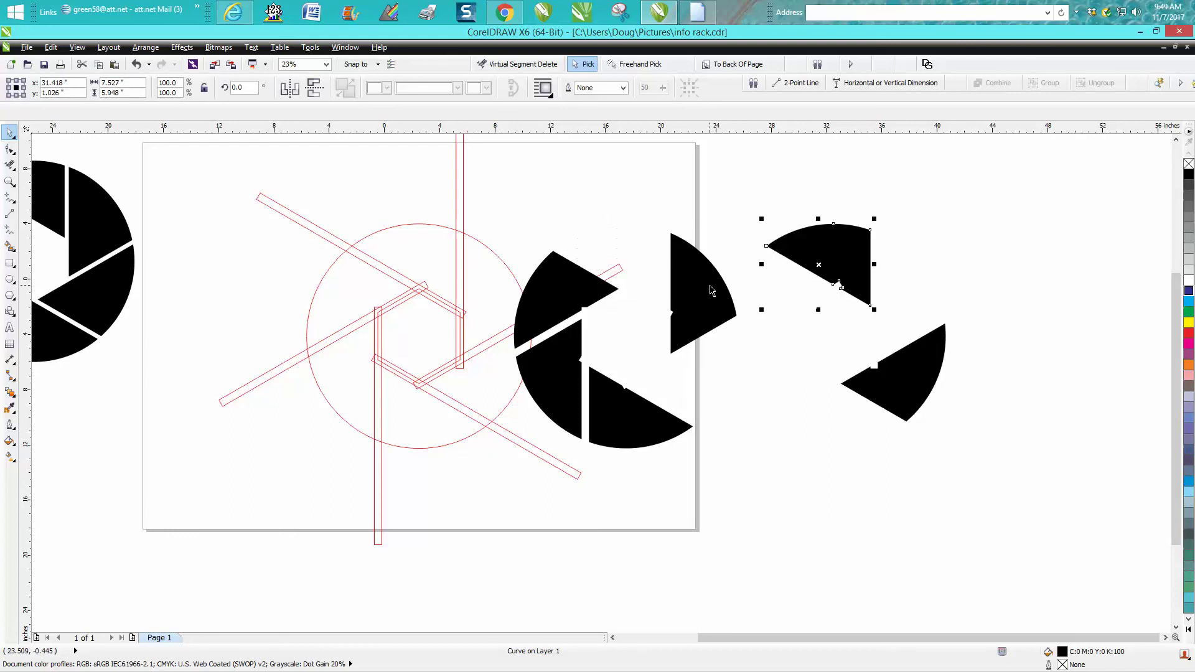
click(711, 288)
key(ctrl+r)
click(595, 297)
key(ctrl+r)
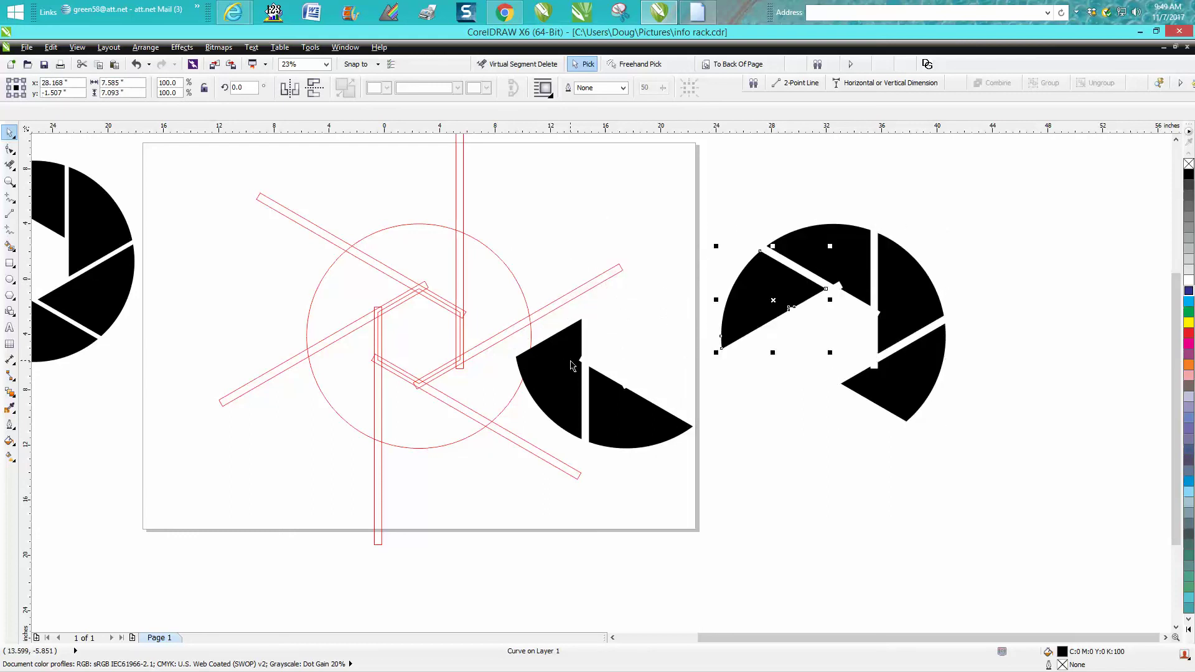
click(572, 364)
key(ctrl+r)
click(671, 419)
key(ctrl+r)
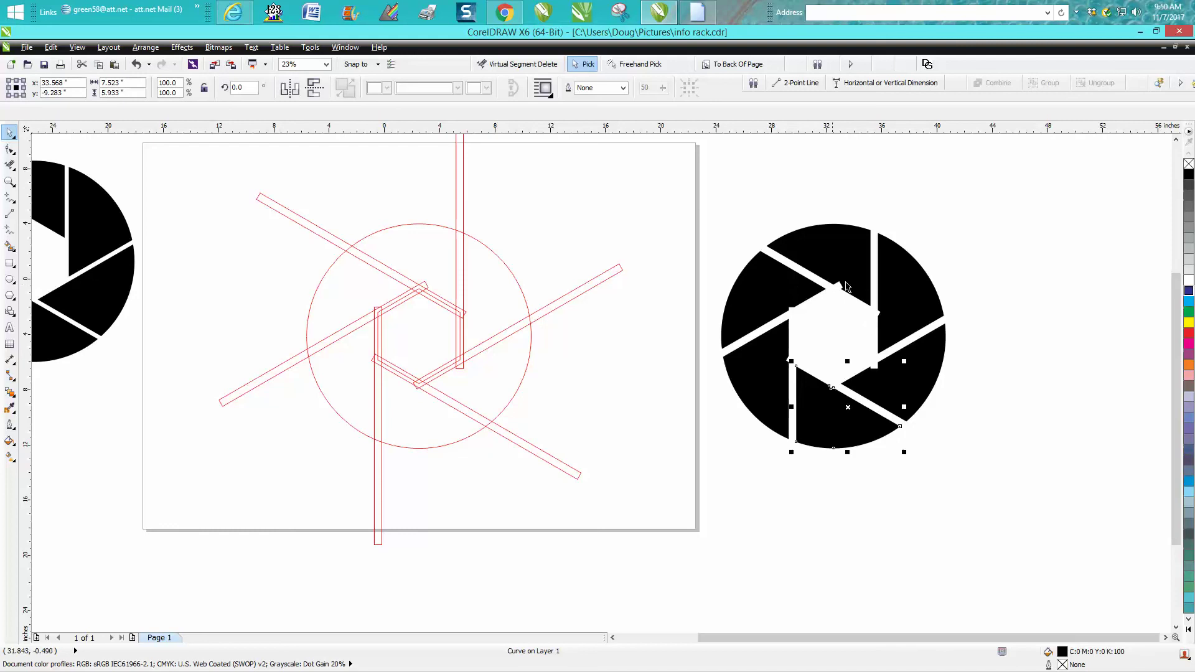
Step: Trim the rectangles' short ends that overhang the hexagon's corners with Virtual Segment Delete
click(9, 181)
drag(660, 447, 669, 449)
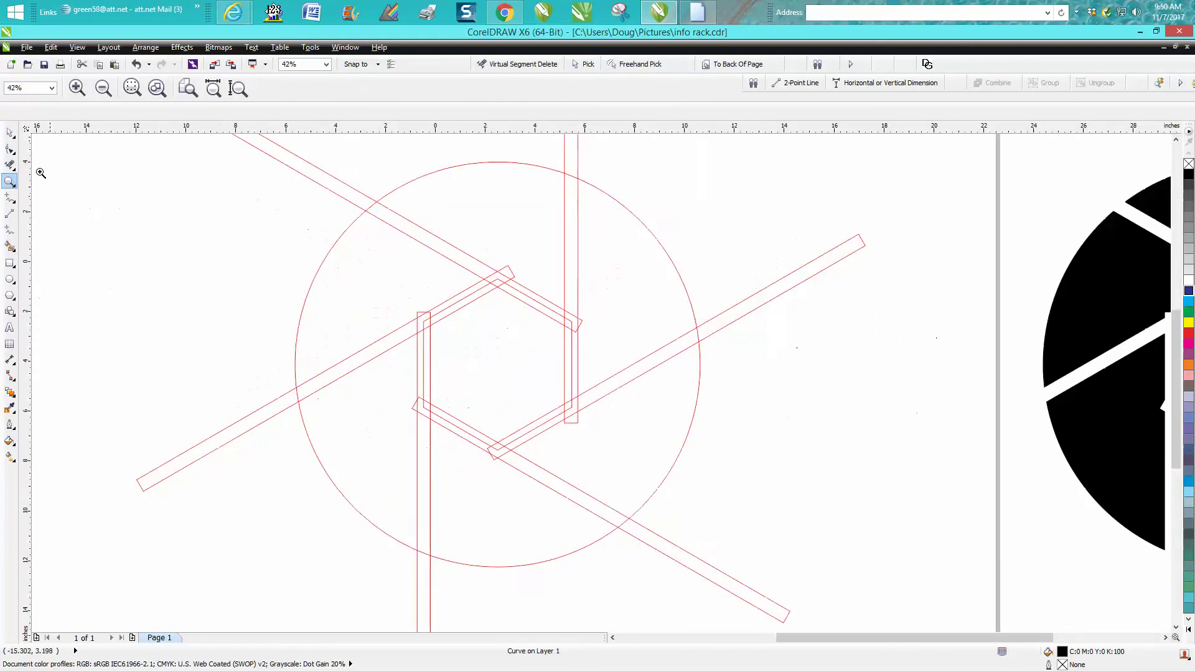
click(10, 165)
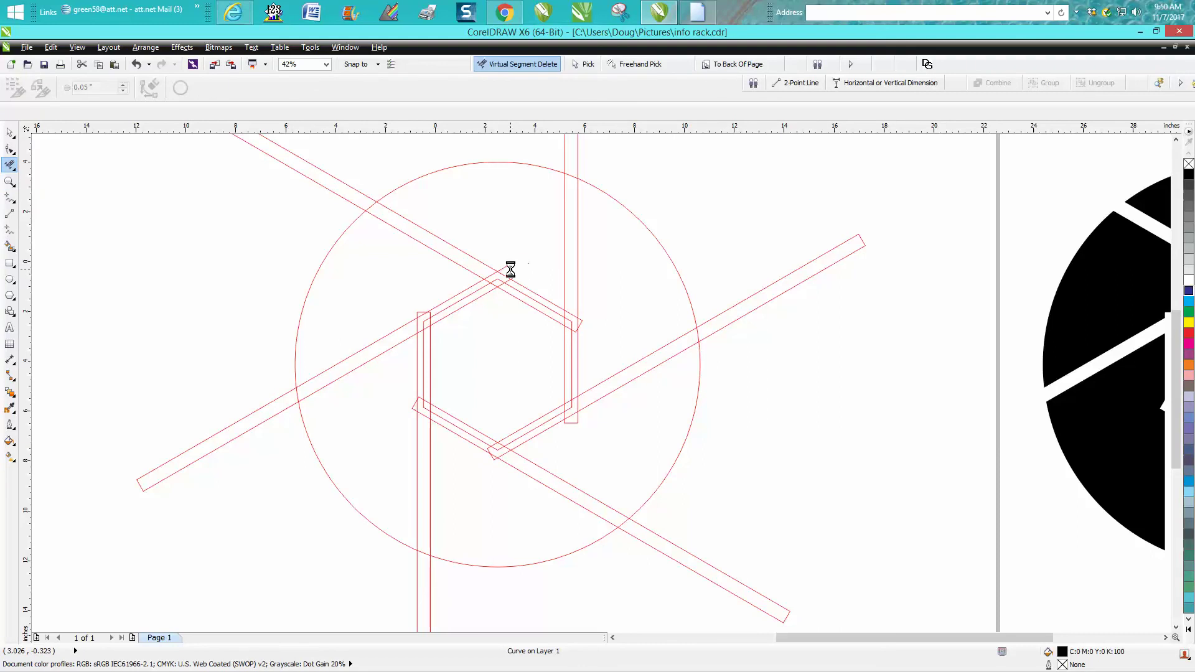
click(580, 319)
click(577, 411)
click(486, 457)
click(413, 407)
scroll(475, 301, down, 4)
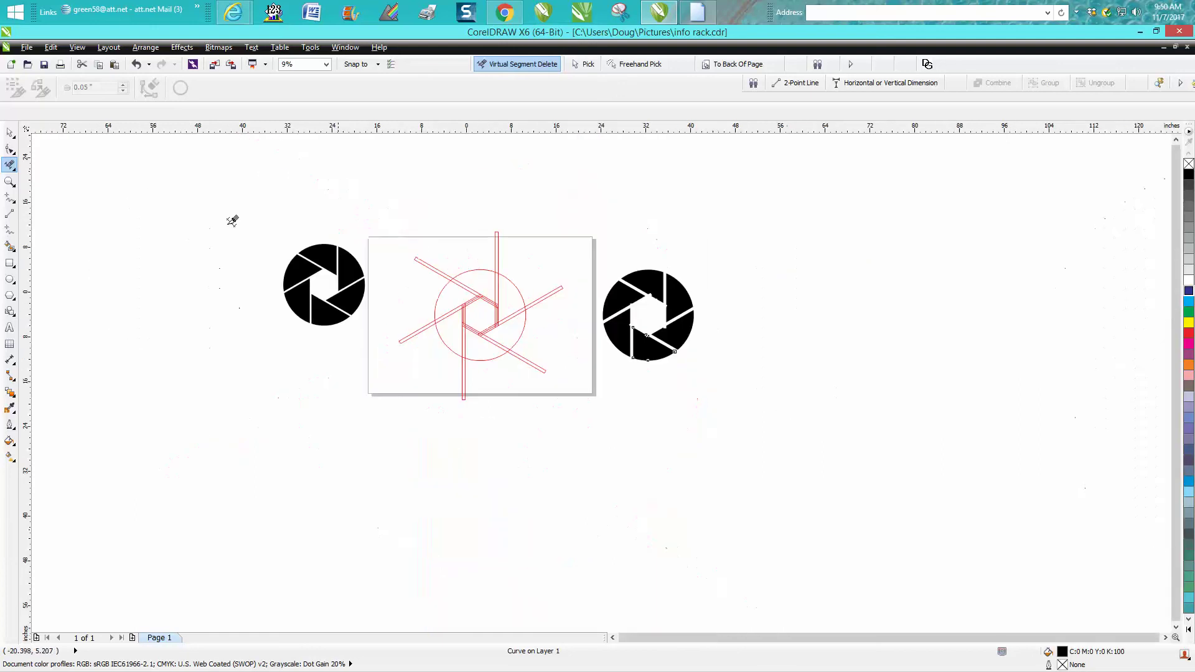
Step: Delete the six notched black blades placed to the right of the page
click(9, 133)
drag(589, 240, 763, 382)
key(Delete)
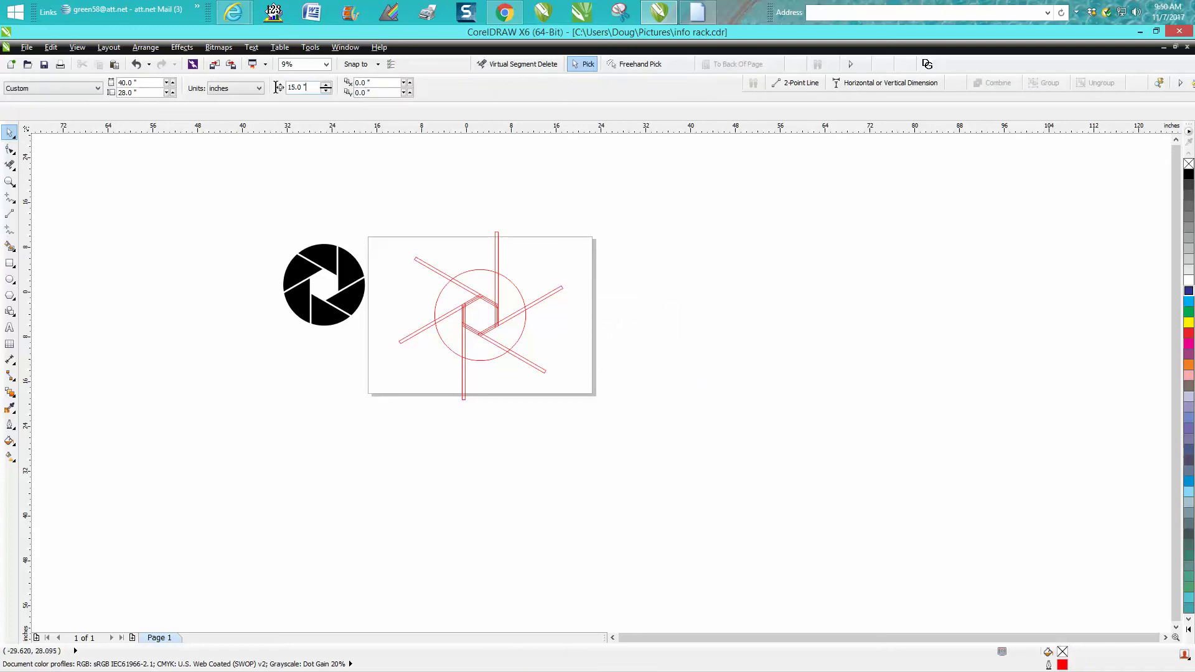
Step: Set the document's nudge distance to 30 inches
drag(276, 87, 220, 100)
text(30)
key(Return)
Step: Smart Fill the top, lower-right and bottom blade areas in black, nudging each new blade 30 inches right
mouse_move(383, 222)
mouse_down()
mouse_move(808, 435)
mouse_move(872, 443)
mouse_up()
click(10, 246)
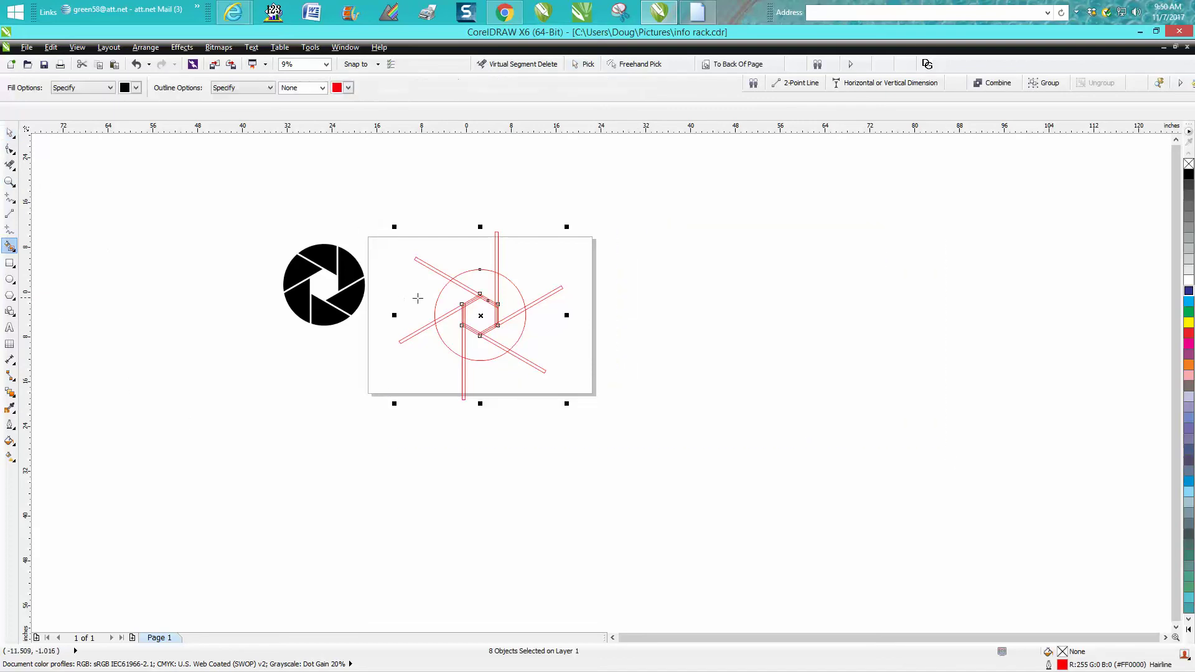
click(492, 294)
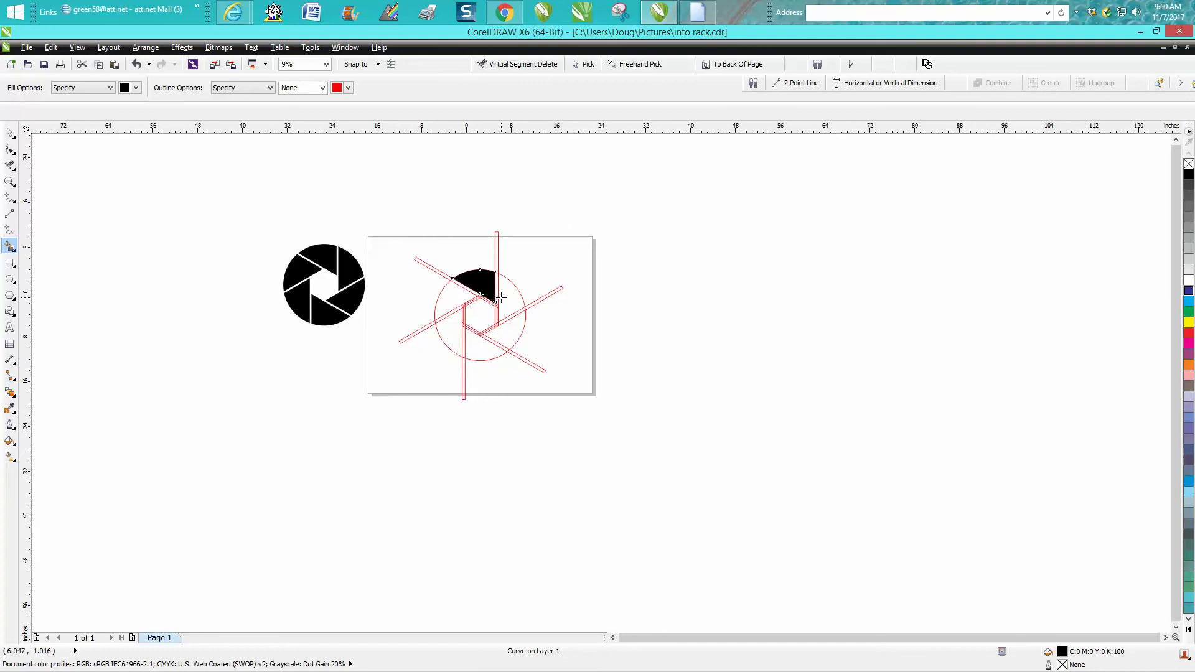
key(Right)
click(515, 330)
key(Right)
click(477, 349)
key(Right)
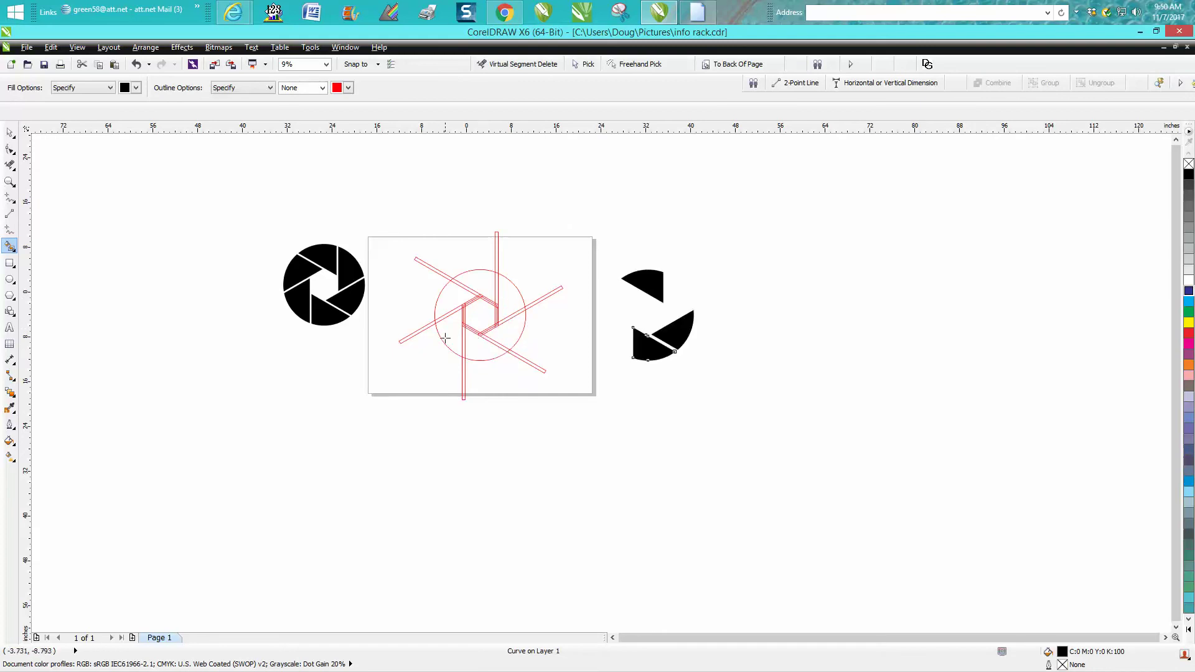
Step: Smart Fill the lower-left, upper-left and upper-right blade areas in black, moving each 30 inches right, and undo the stray fill outside the shapes
click(446, 336)
key(shift+Right)
click(462, 299)
key(shift+Right)
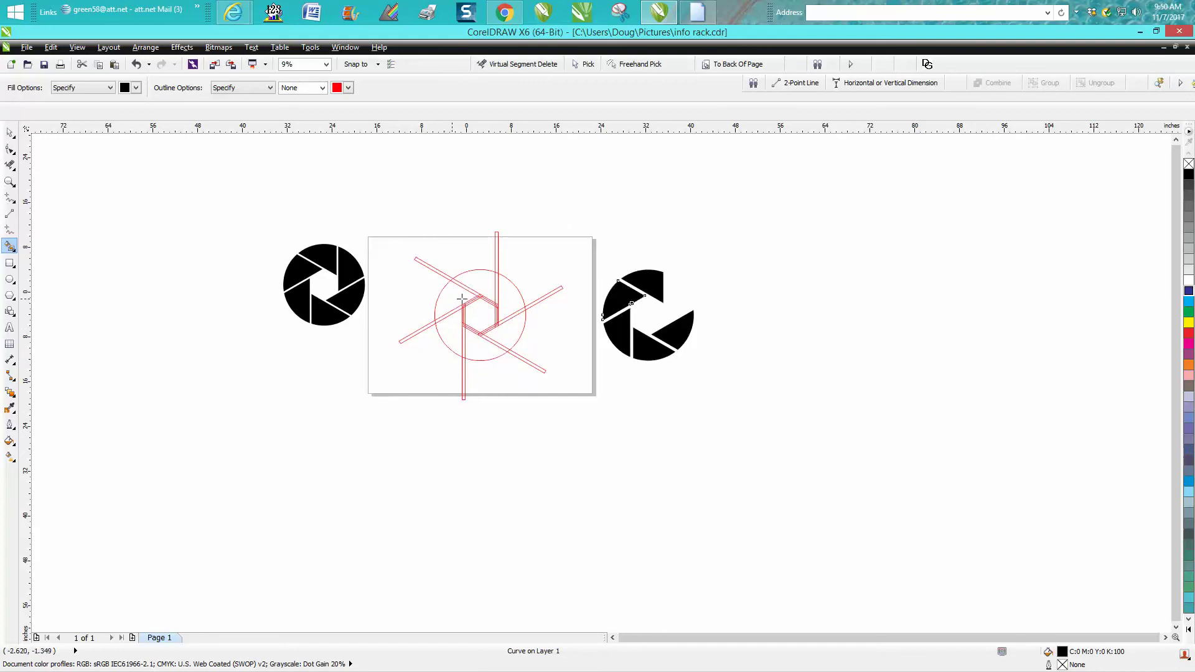
click(513, 297)
key(shift+Right)
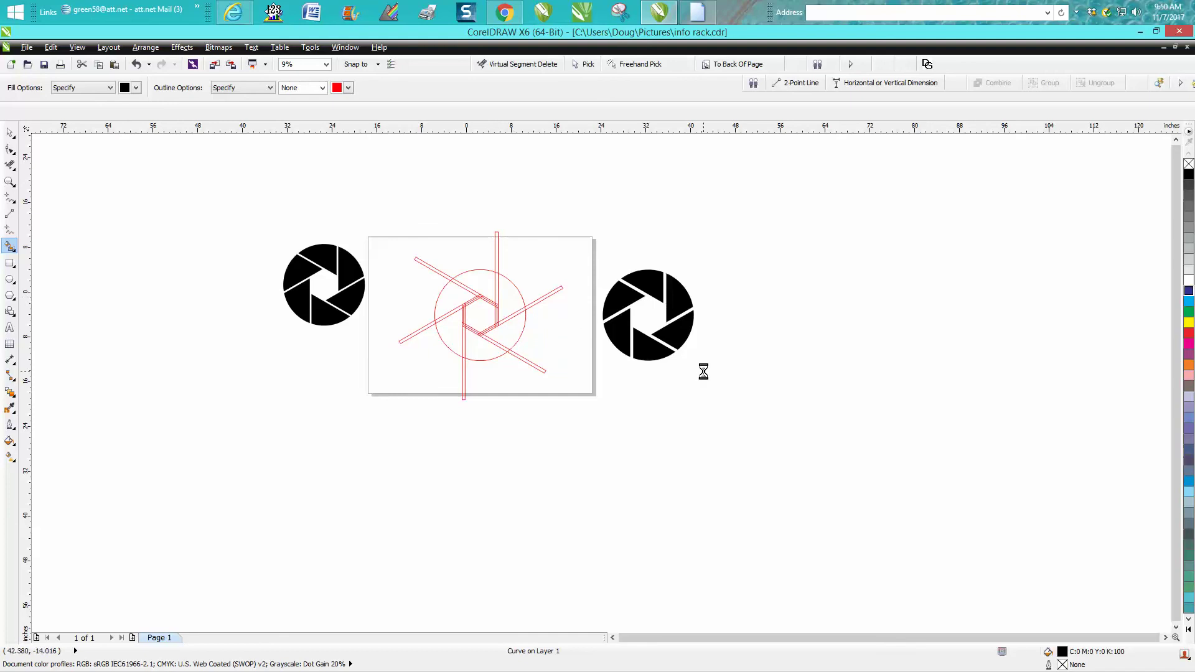
click(701, 371)
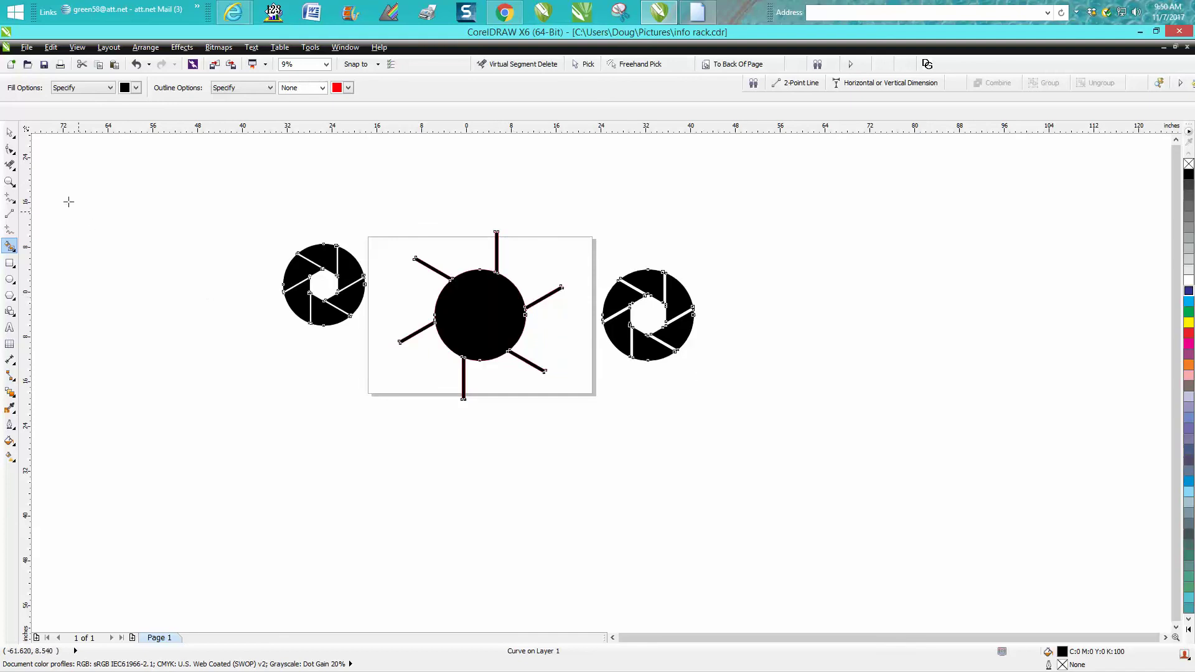
click(135, 64)
Step: Examine the rebuilt black aperture beside the page up close for clean blade corners
click(9, 181)
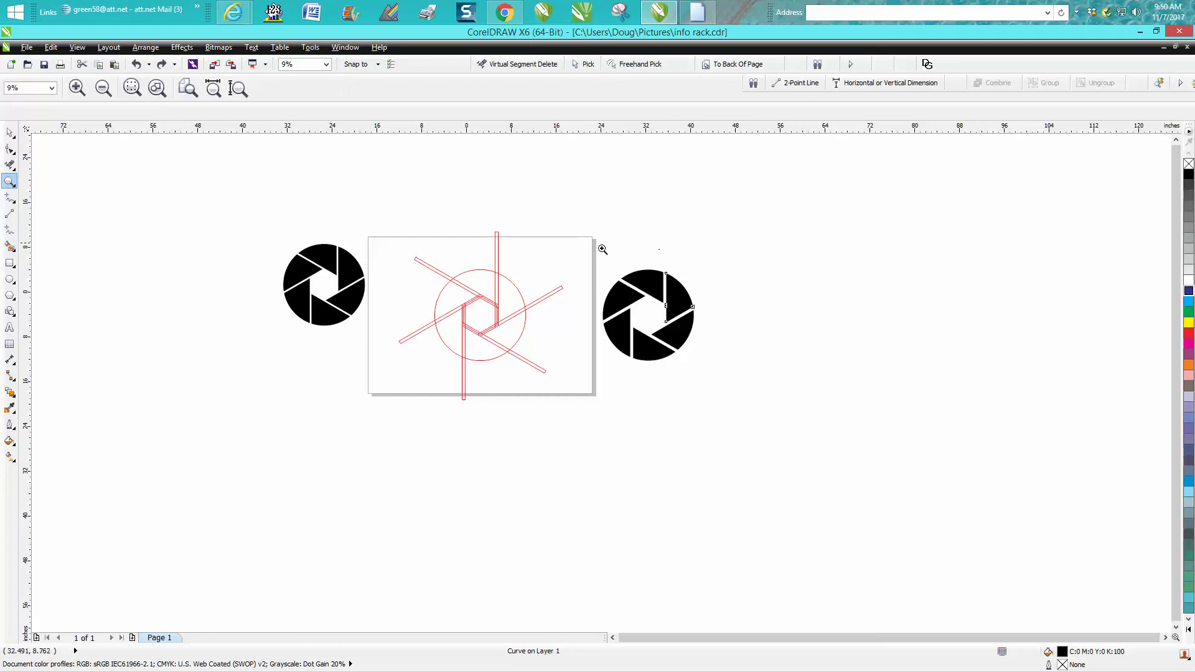
drag(595, 254, 742, 394)
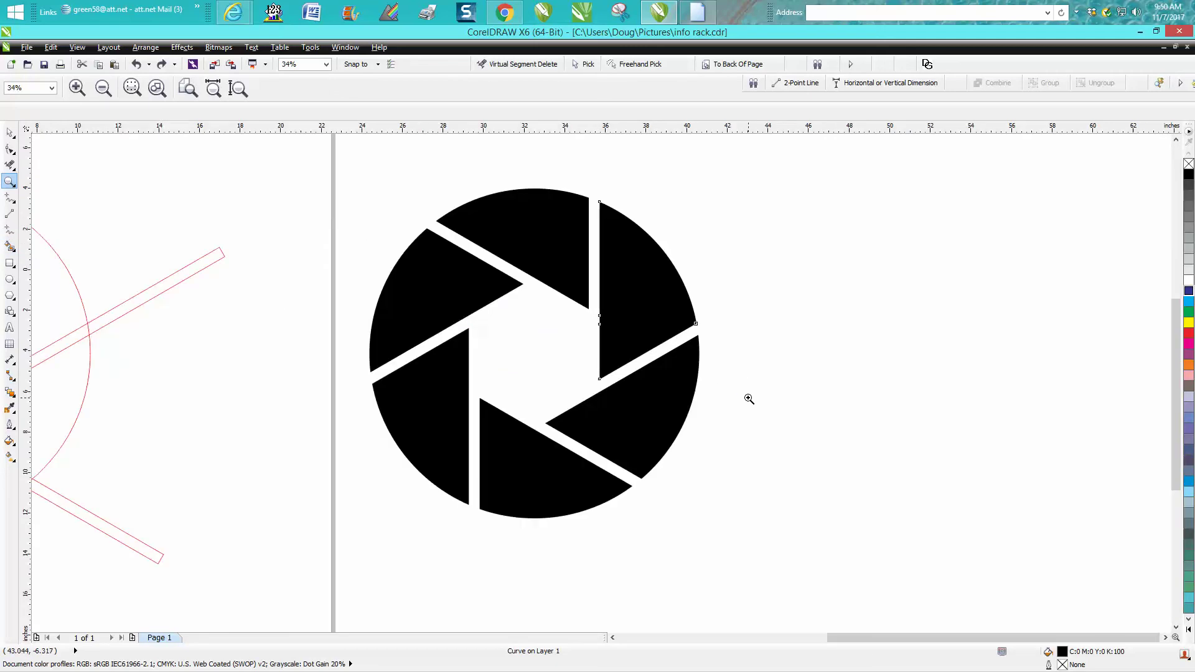
right_click(708, 382)
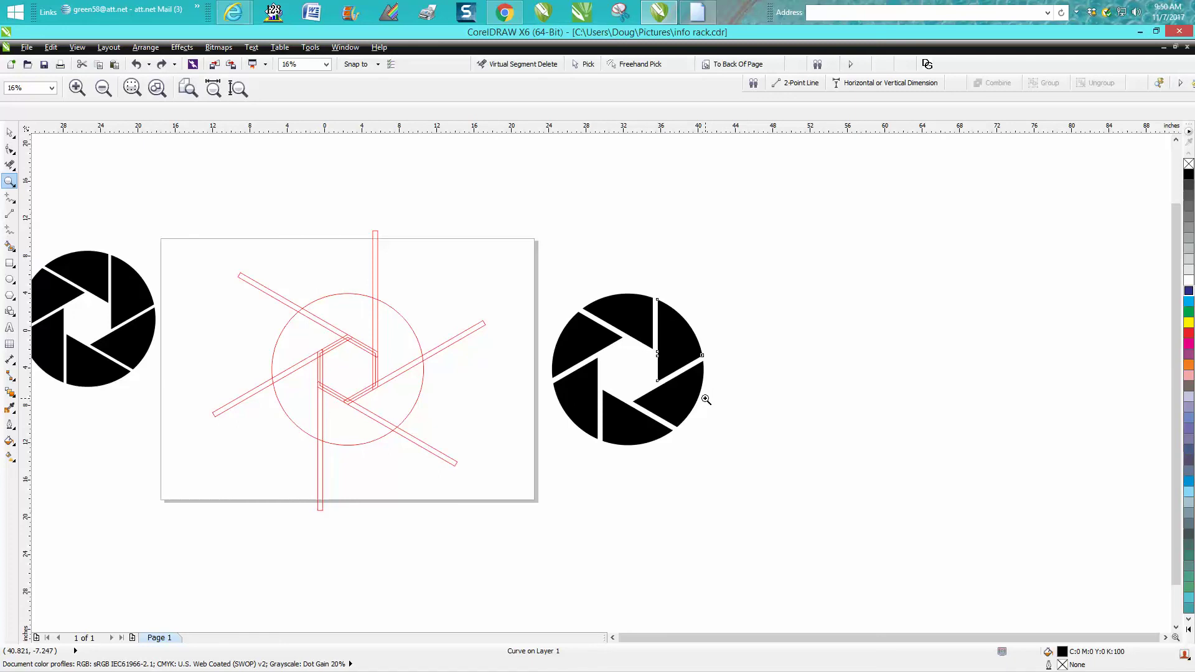